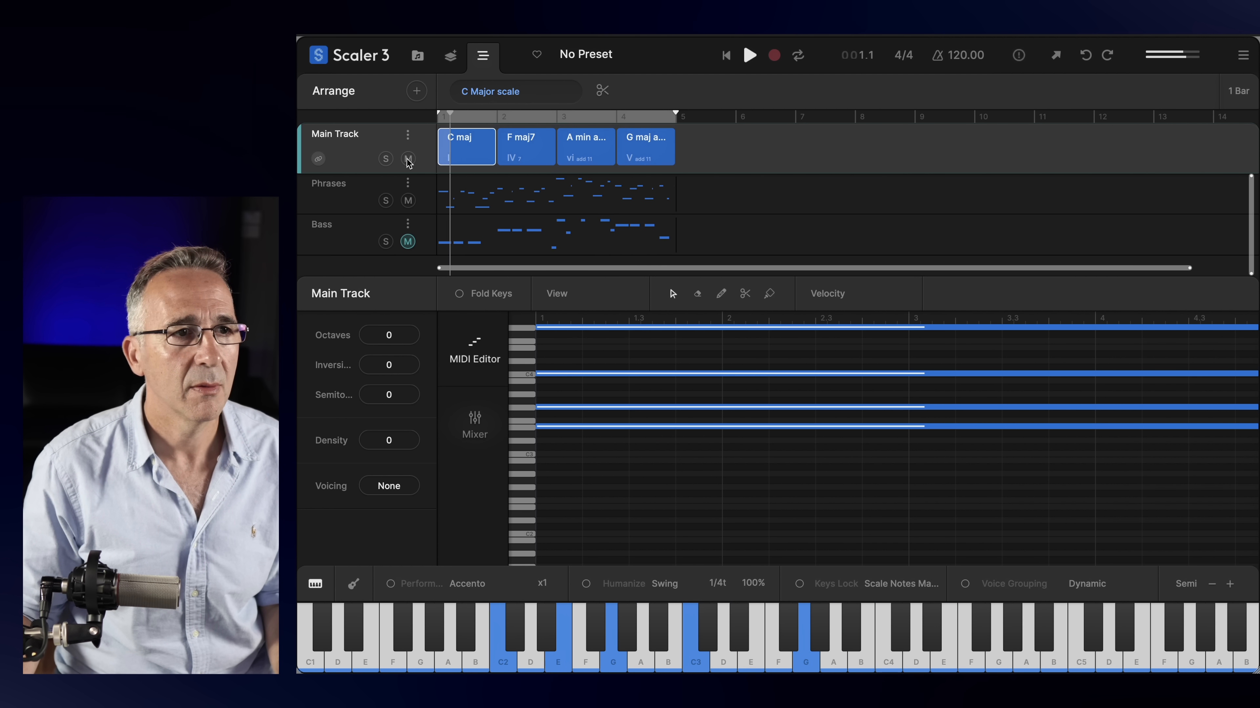
Step: Mute the main track, enlarge the editor for the Jazz Phrase 3 clip and set its transpose to 0
left_click(408, 159)
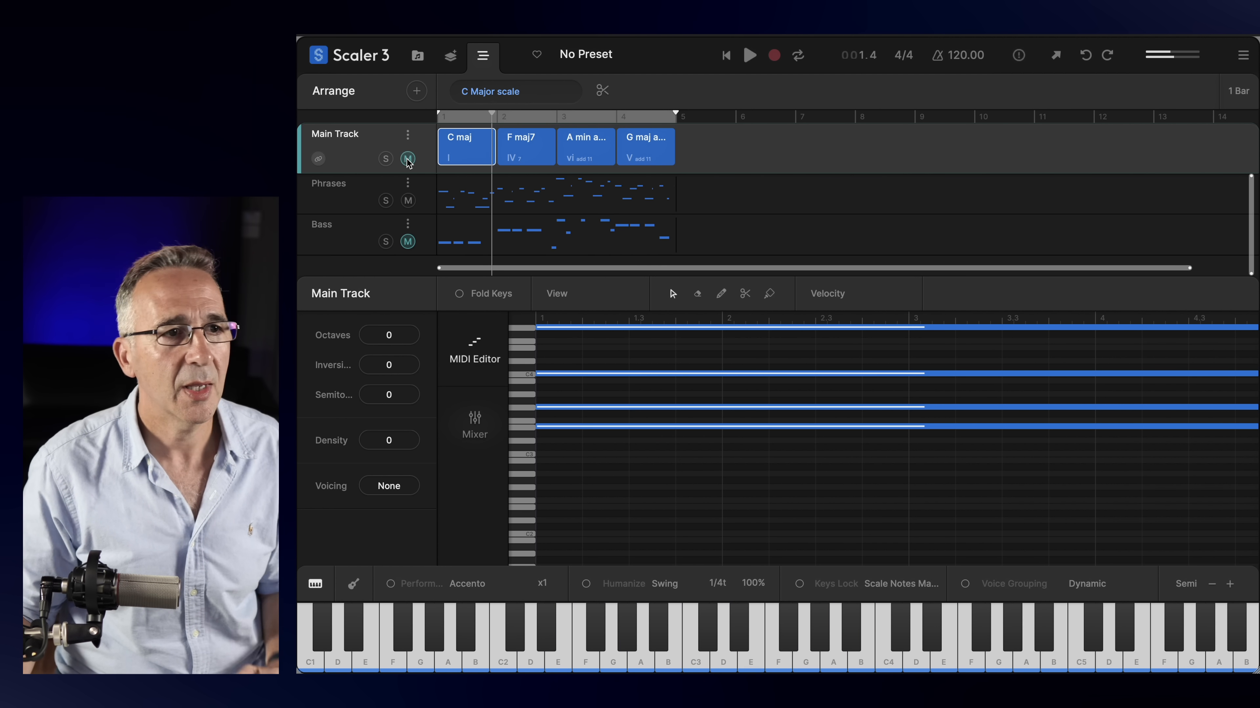
left_click(474, 198)
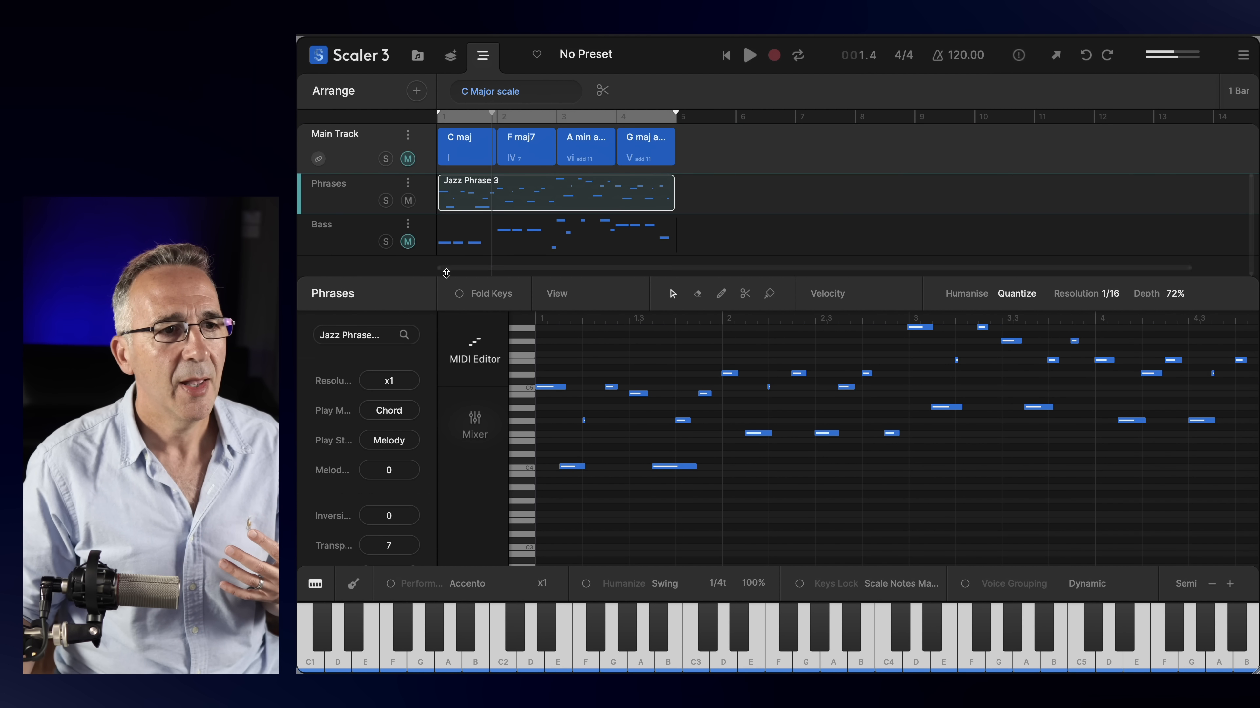
left_click_drag(431, 276, 431, 49)
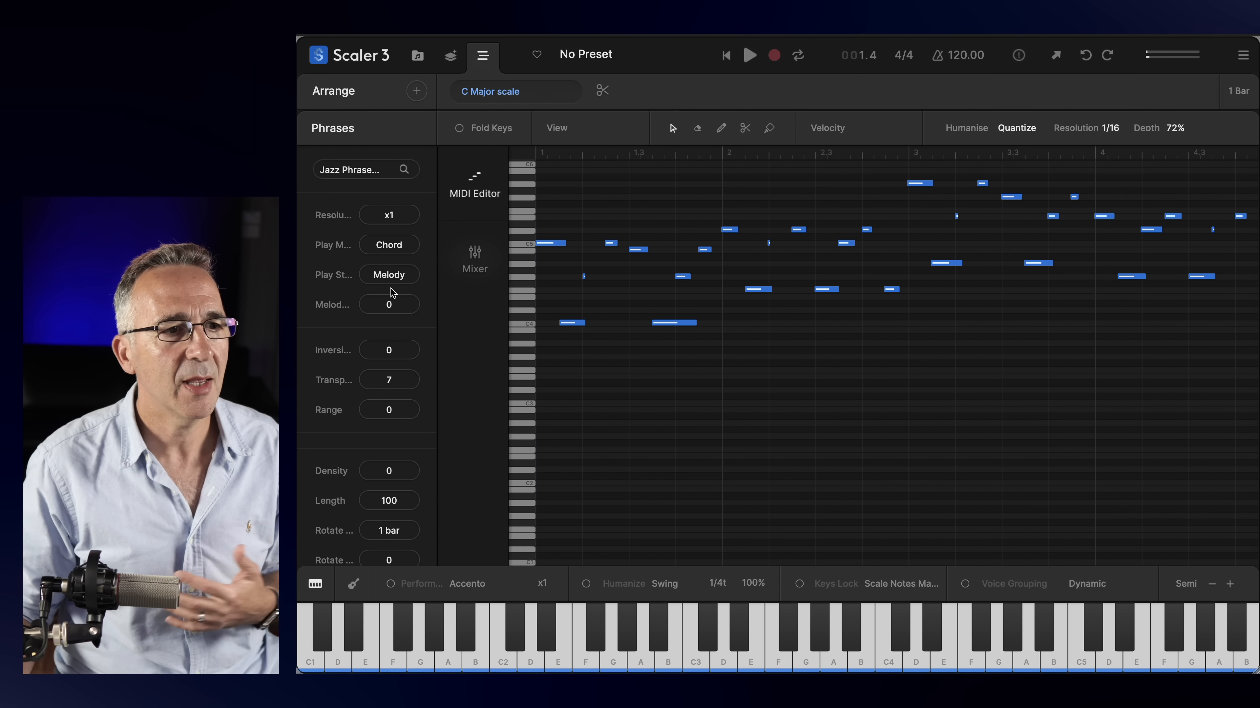
scroll(388, 381, "down", 1)
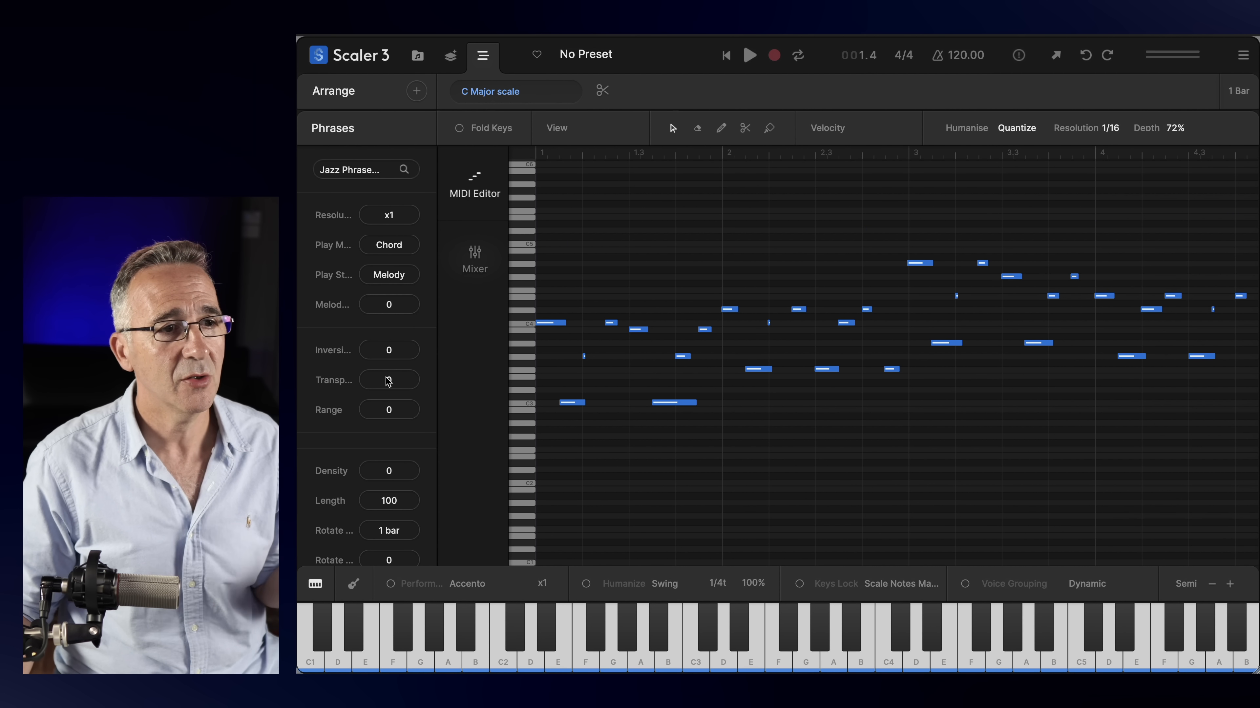
mouse_move(394, 409)
left_mouse_down()
mouse_move(395, 340)
mouse_move(393, 402)
left_mouse_up()
scroll(390, 407, "down", 4)
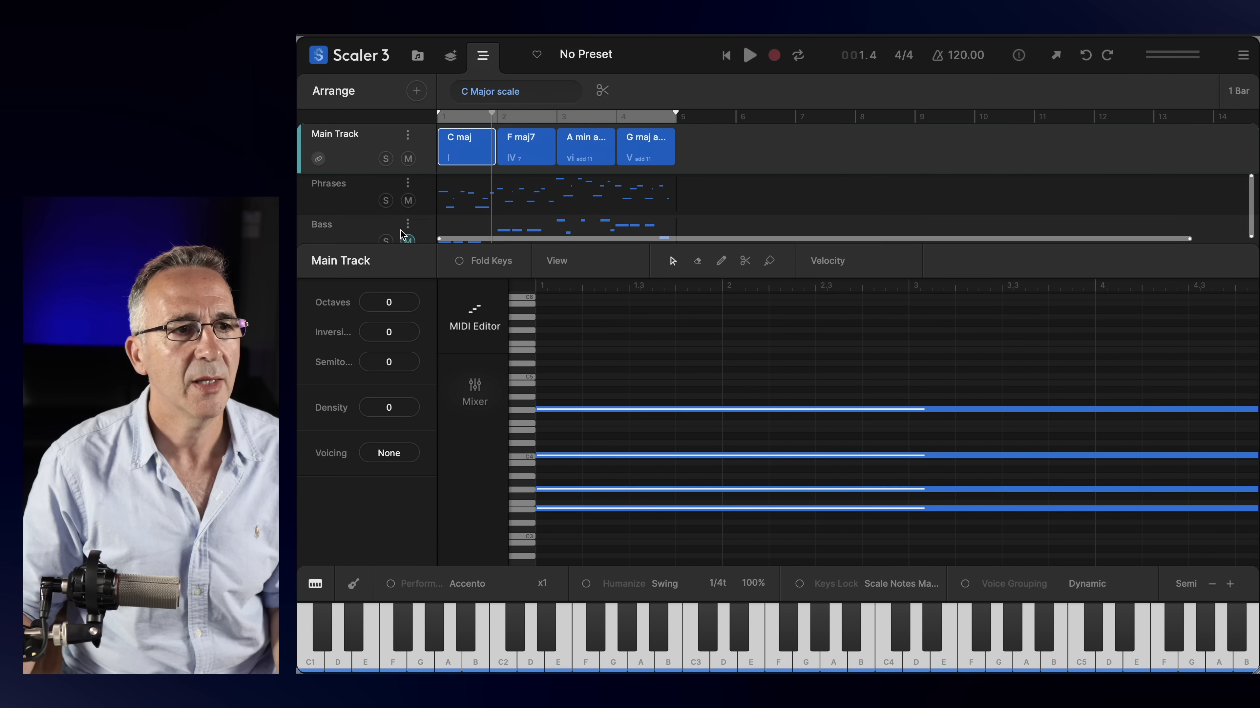
Step: Set the Jazz Phrase 3 clip's density to -4 and its note length to 200, playing the arrangement in between
left_click(348, 193)
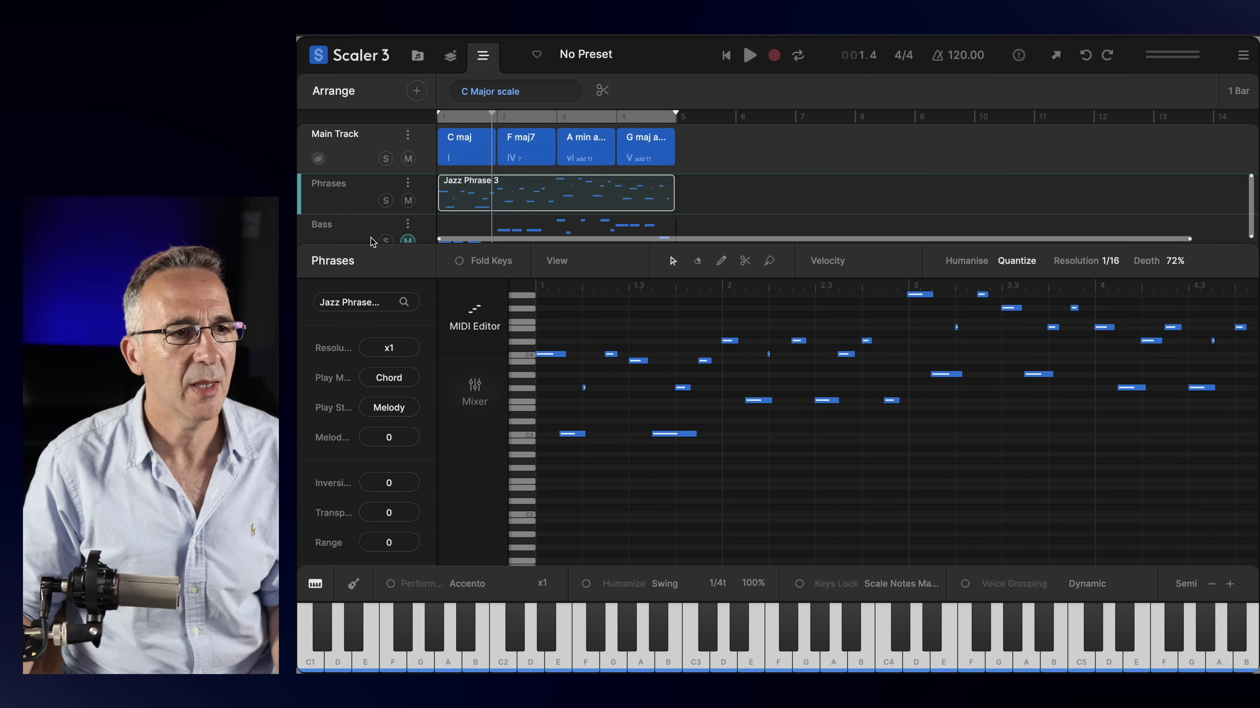
left_click_drag(373, 243, 372, 112)
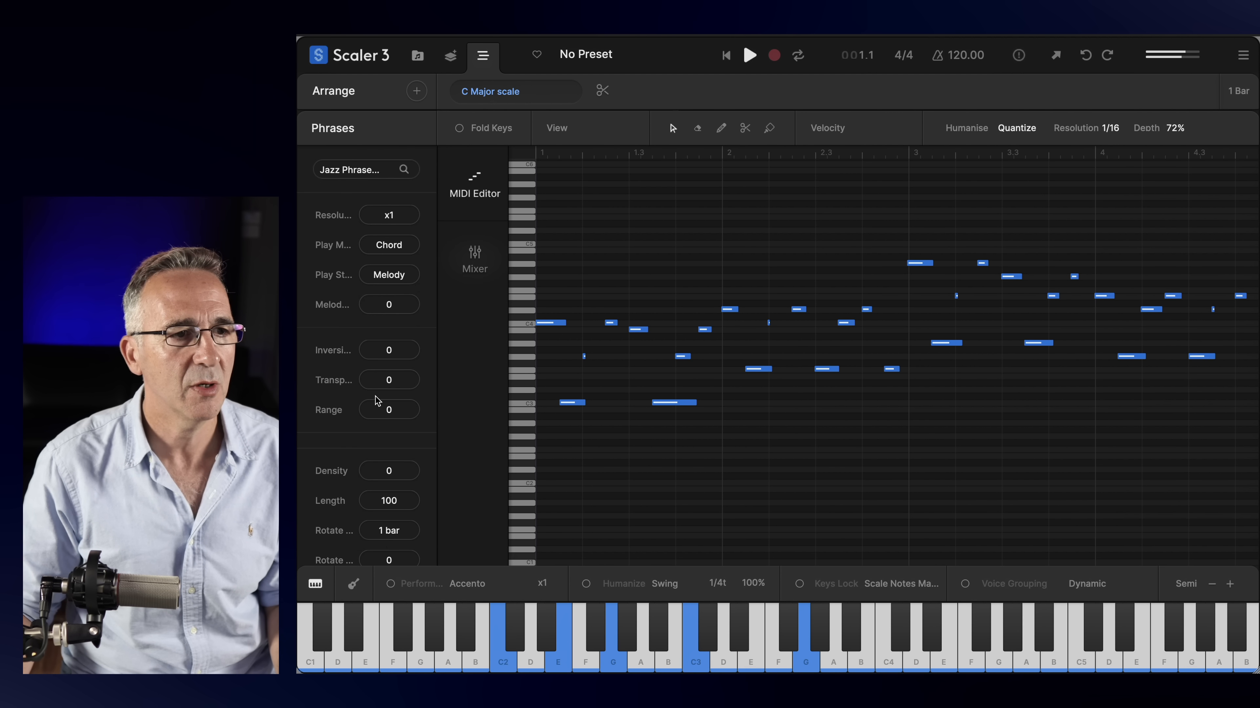
left_click_drag(390, 471, 391, 498)
key("space")
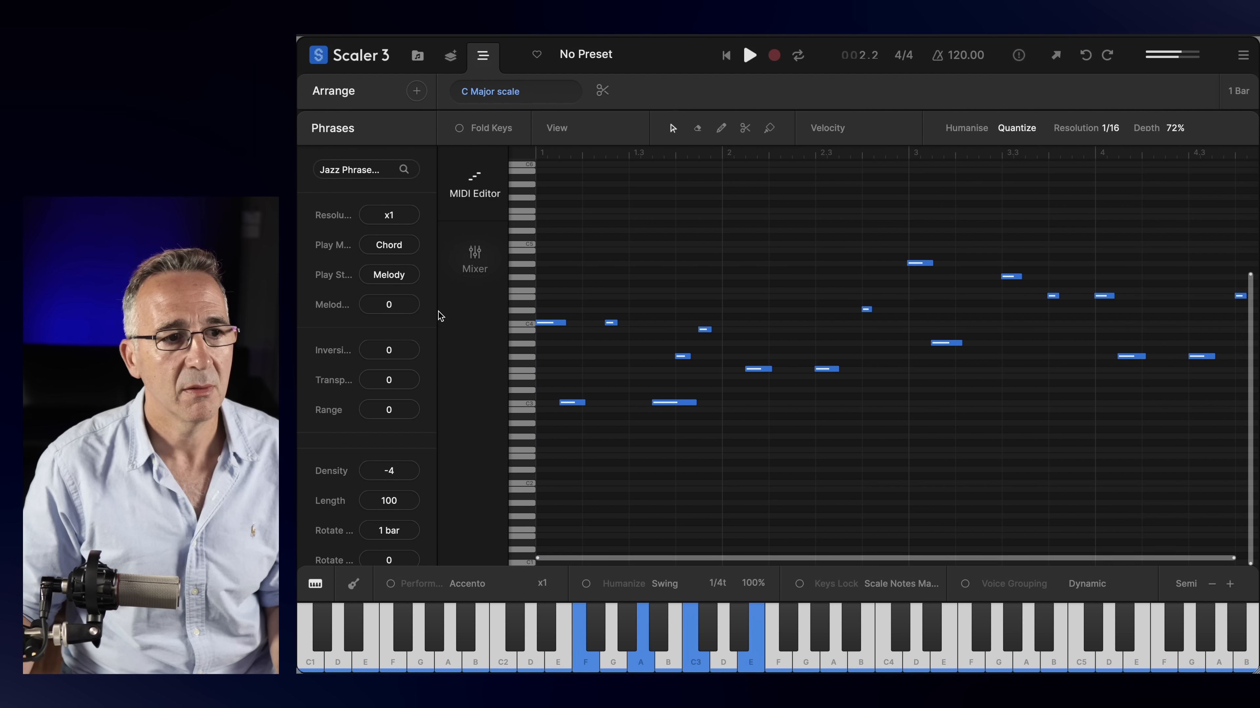
scroll(351, 490, "down", 2)
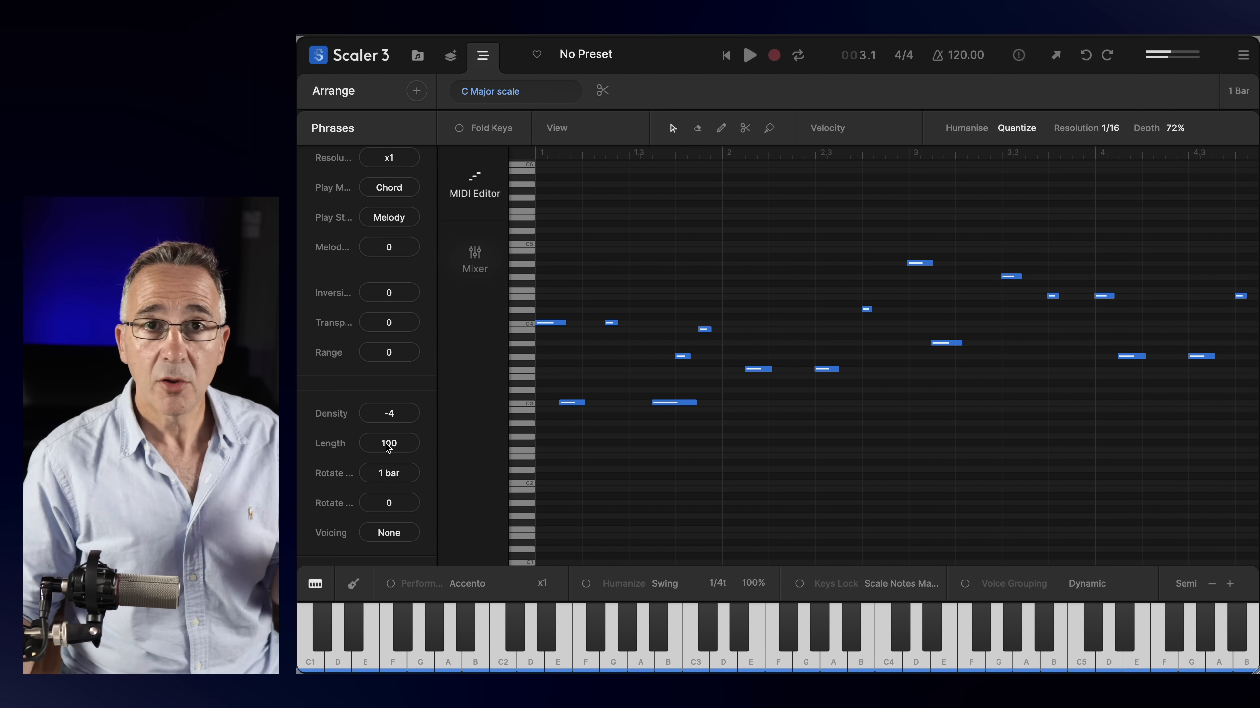
left_click_drag(391, 445, 406, 353)
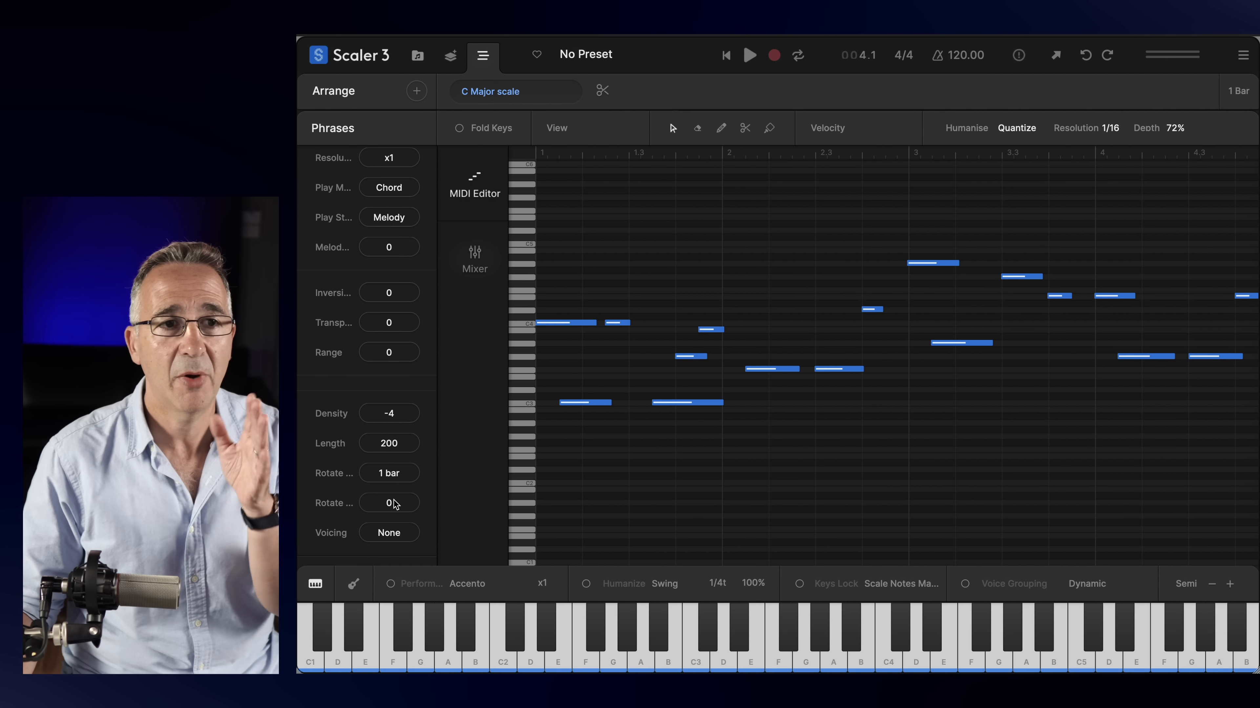
Step: Review the voicing options for the Jazz Phrase 3 clip and set its rotation unit to 1/2 bars
mouse_move(393, 500)
left_mouse_down()
mouse_move(400, 473)
mouse_move(392, 505)
left_mouse_up()
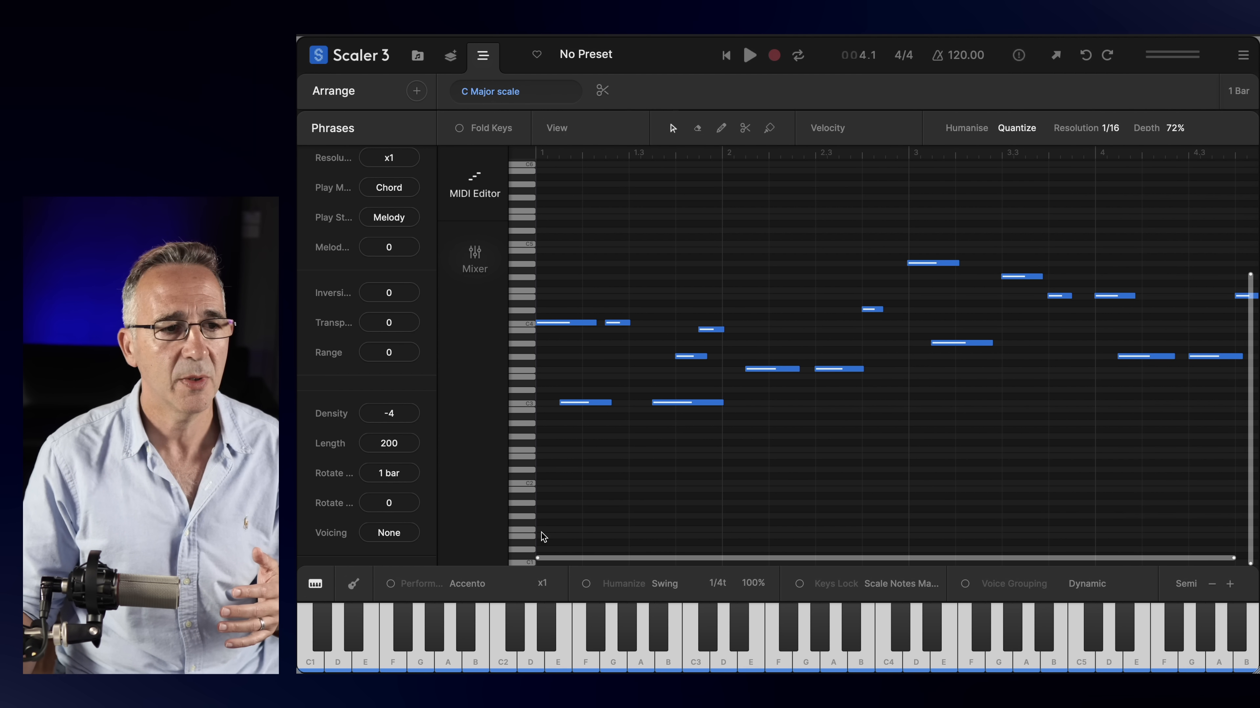
left_click(383, 535)
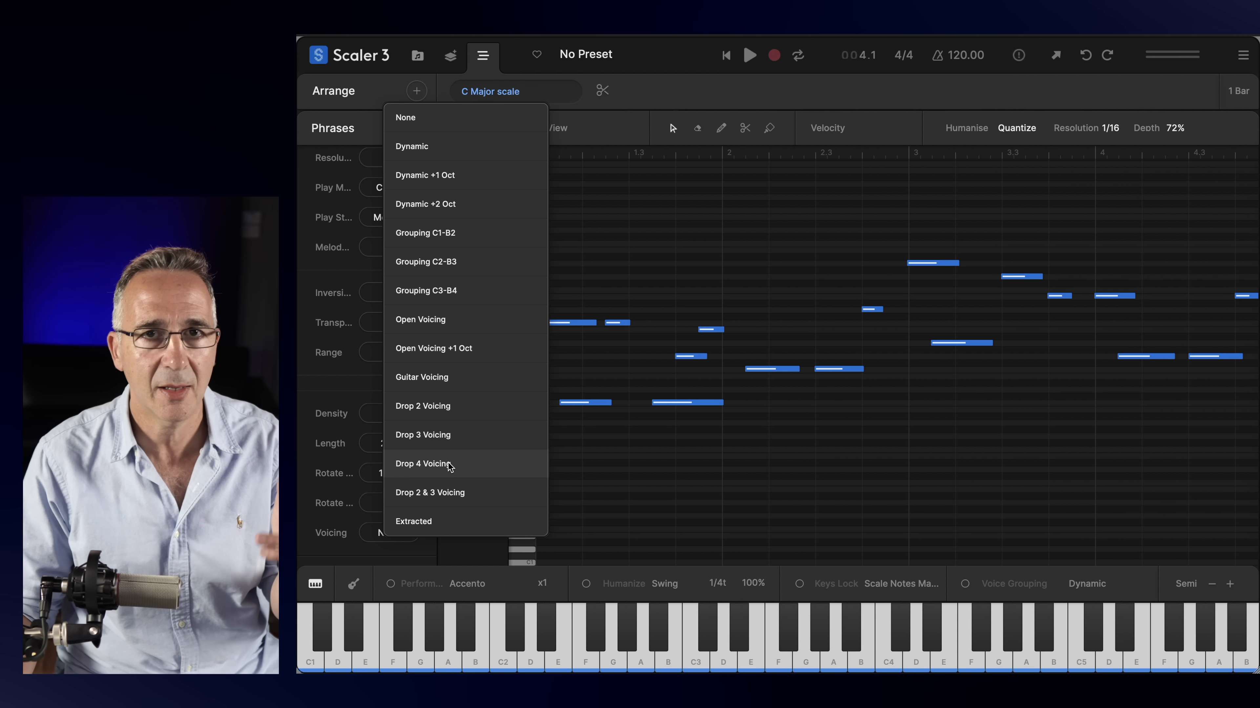
left_click(388, 535)
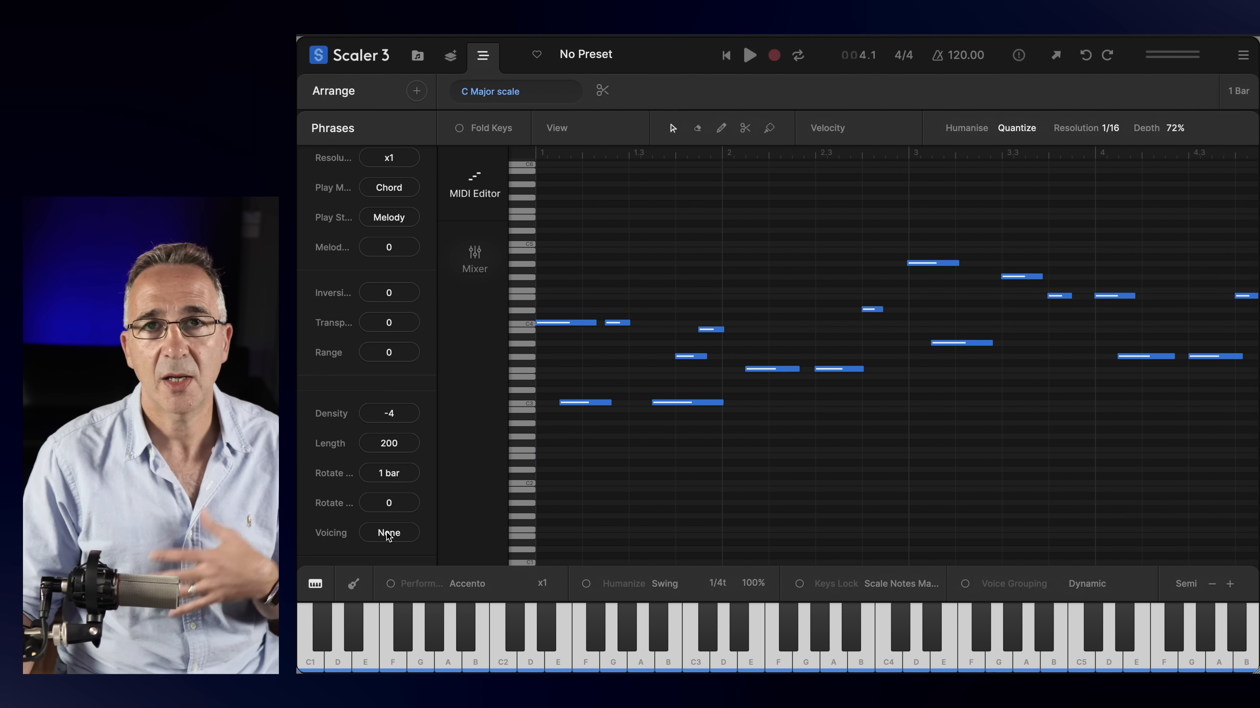
left_click(389, 535)
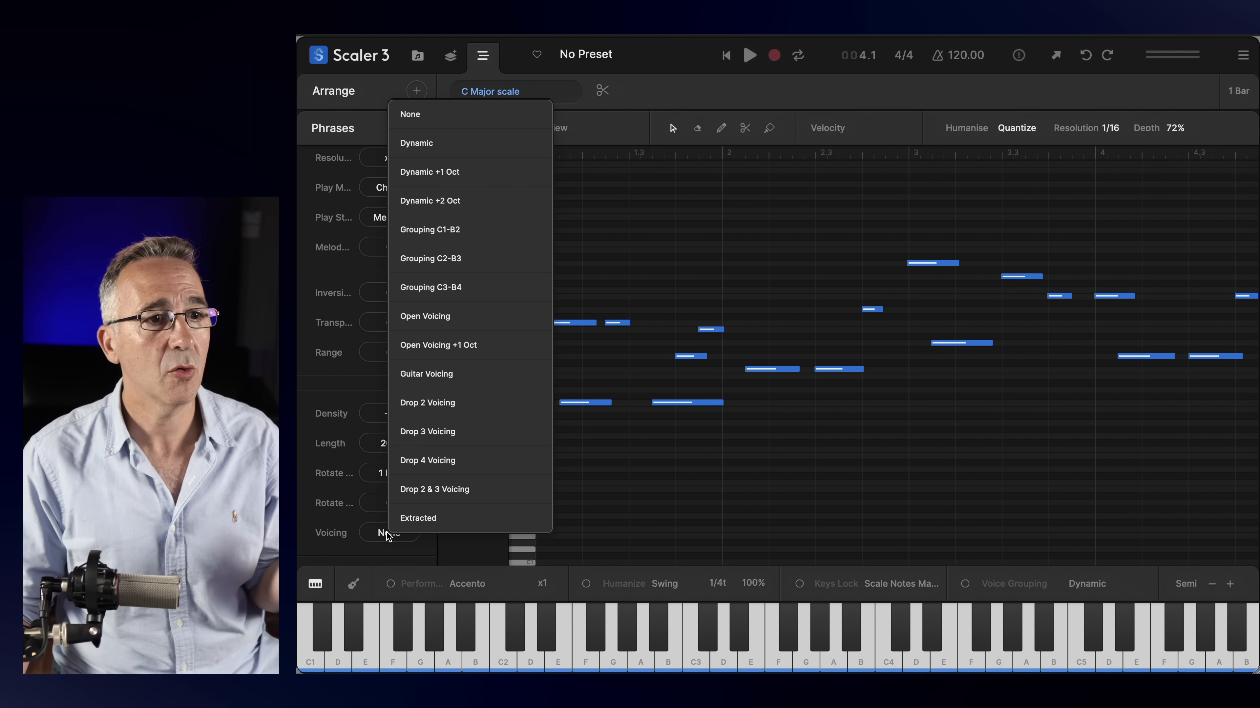
left_click(450, 228)
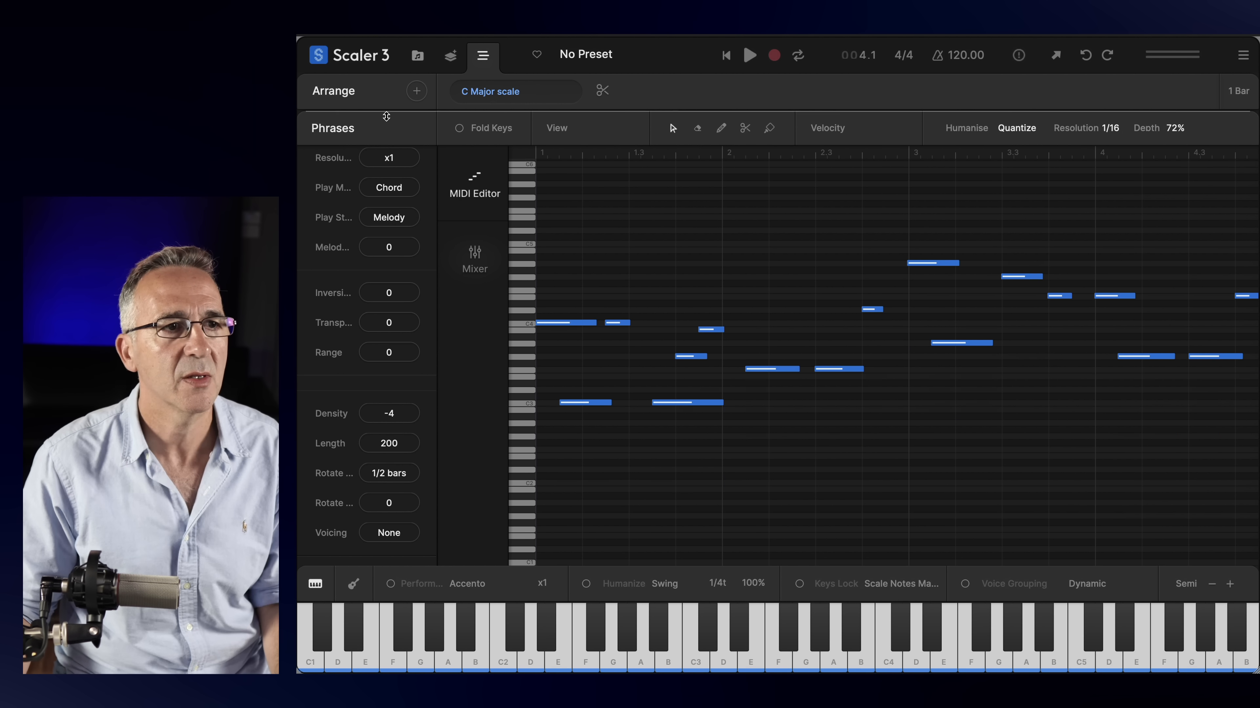
Step: Shrink the editor to reveal the tracks, play the arrangement and set the Jazz 2 bass clip's density to -3
left_click_drag(390, 115, 397, 270)
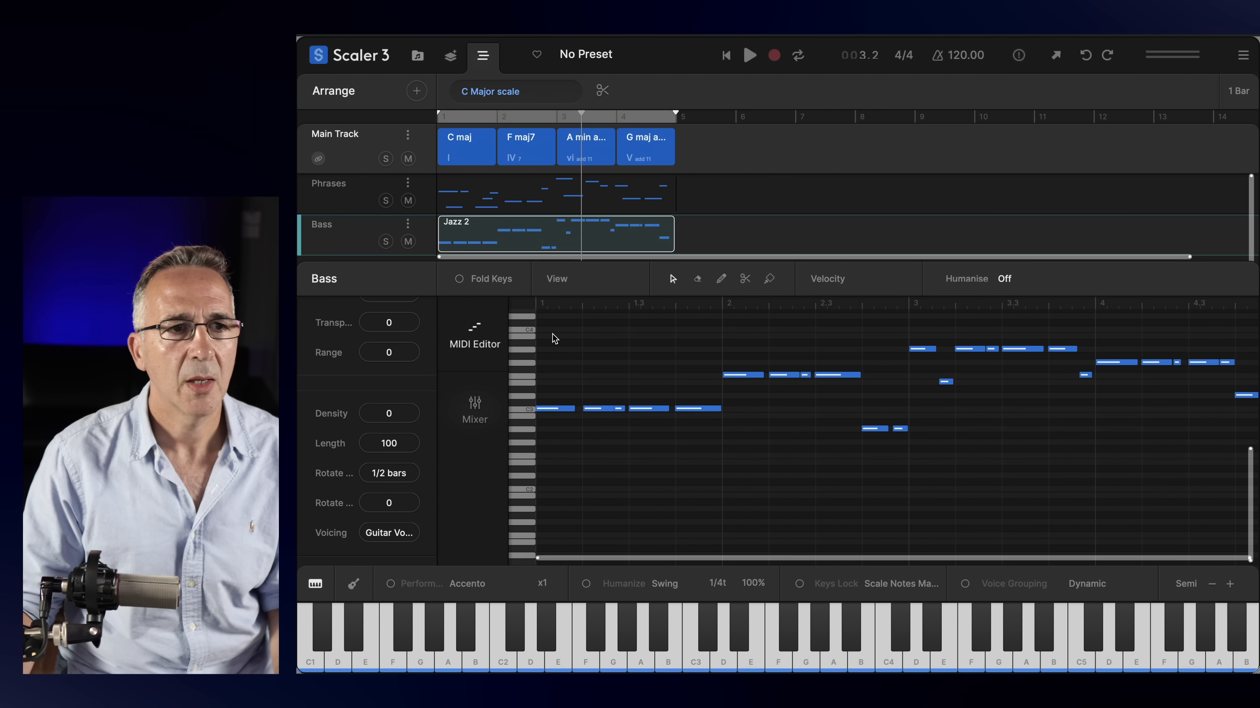
left_click(582, 247)
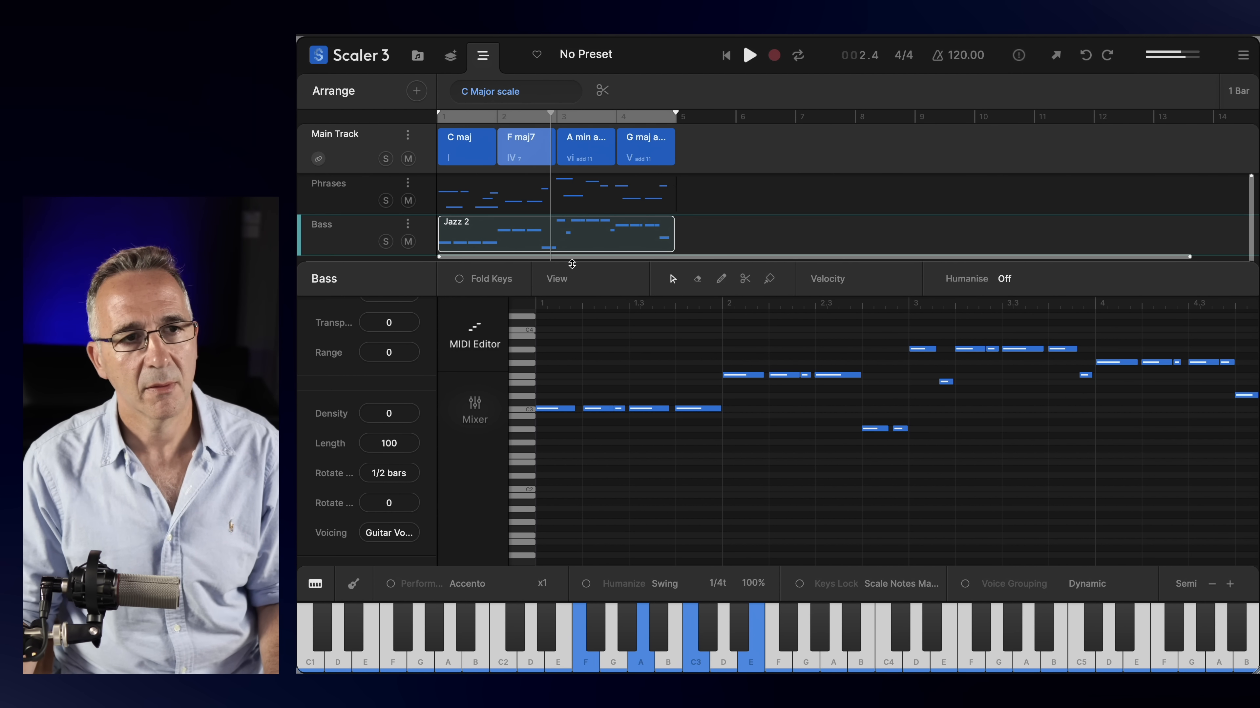
key("space")
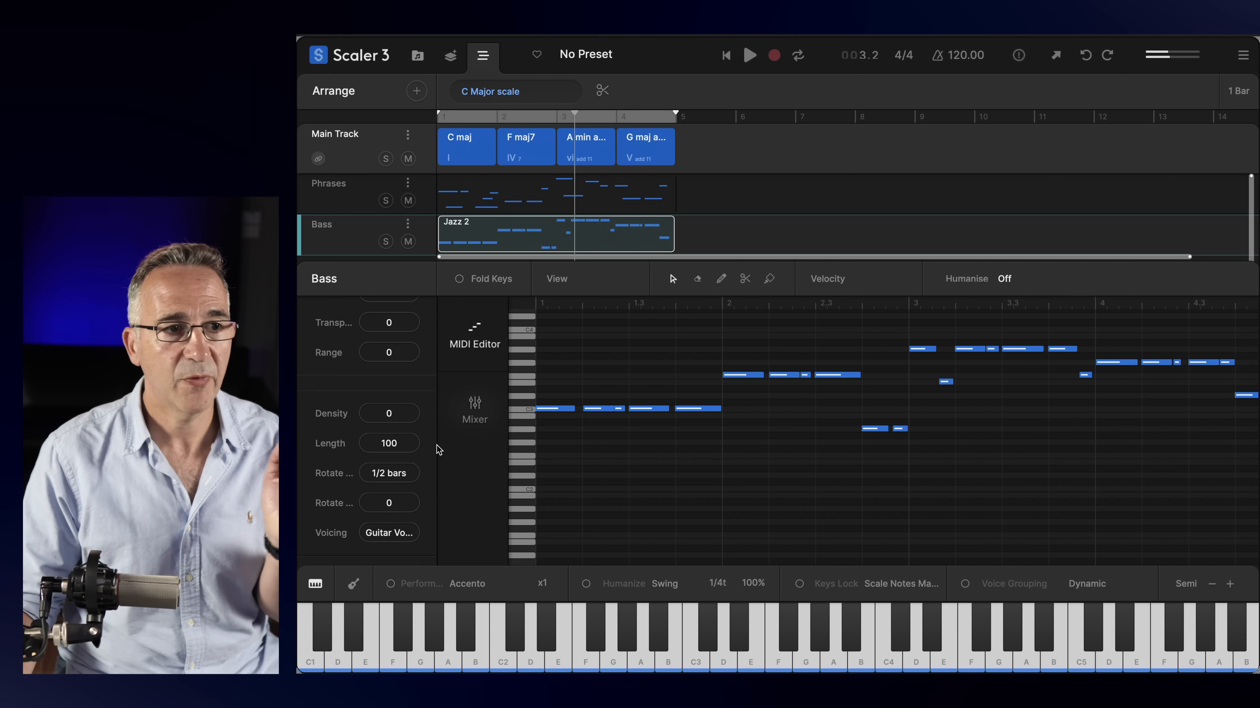
left_click_drag(400, 417, 400, 434)
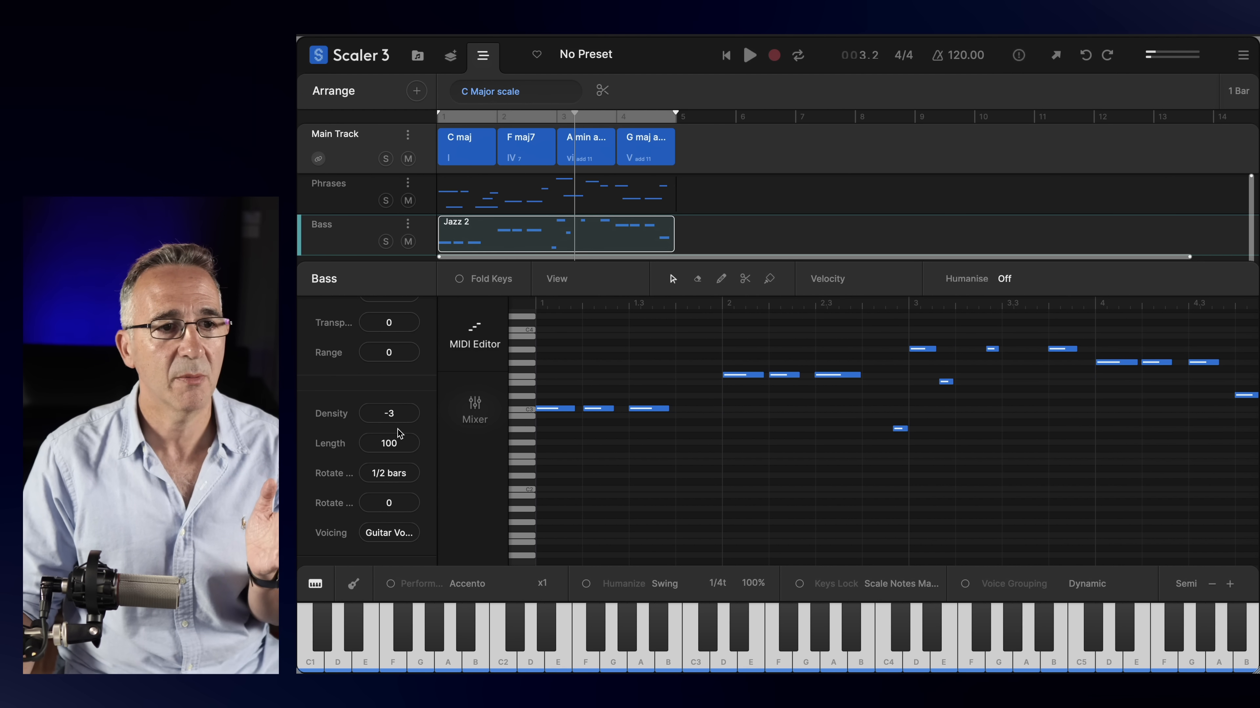
key("space")
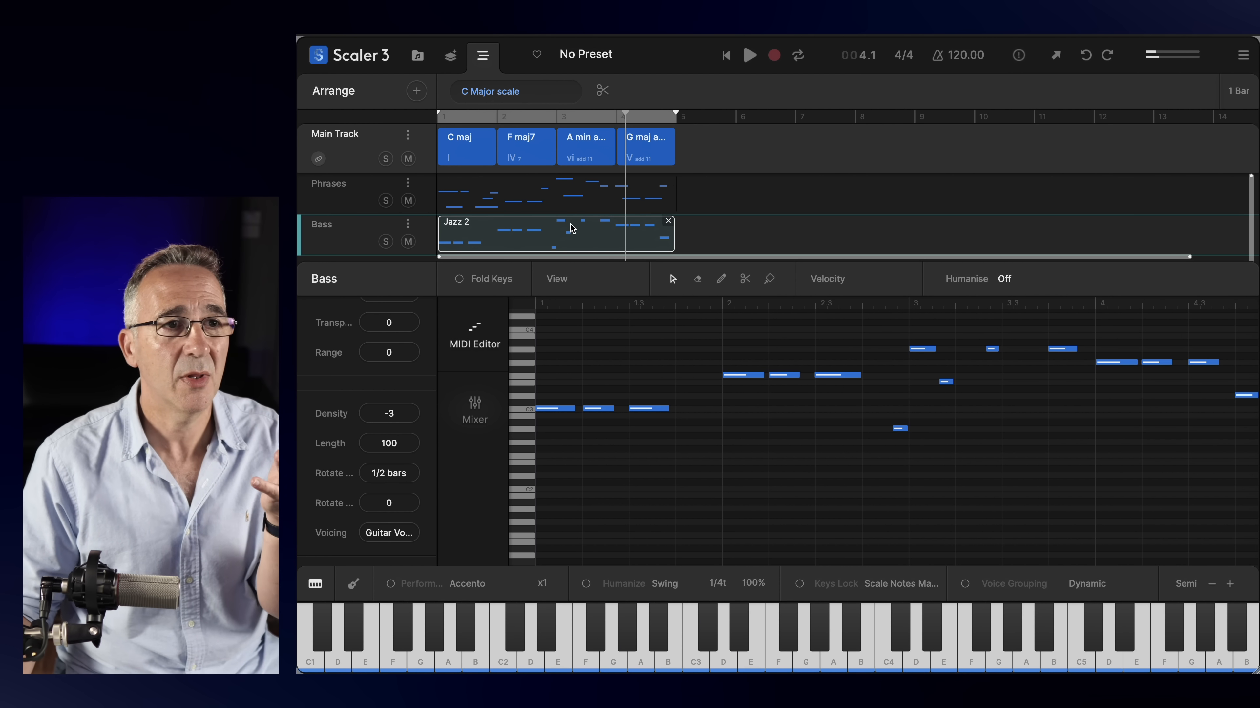
Step: Split the Jazz 2 bass clip at bar 3 and set the second half's voicing to Drop 2 & 3 Voicing
left_click(602, 90)
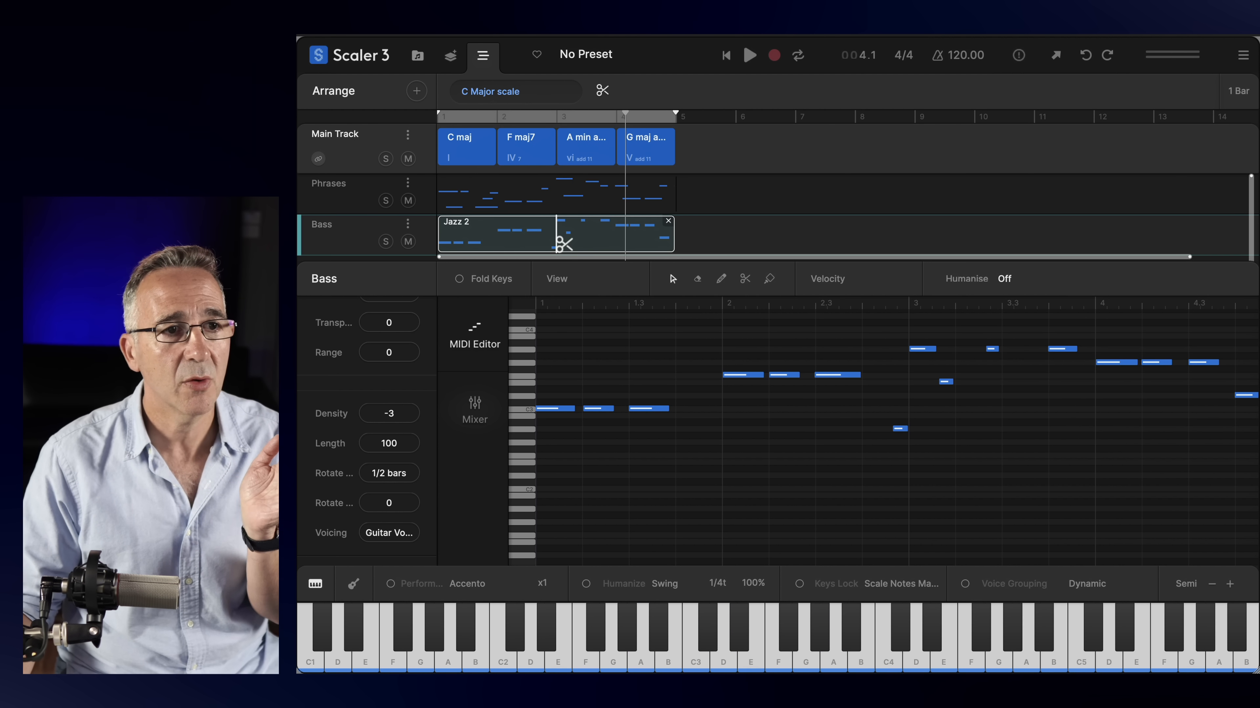
left_click(558, 242)
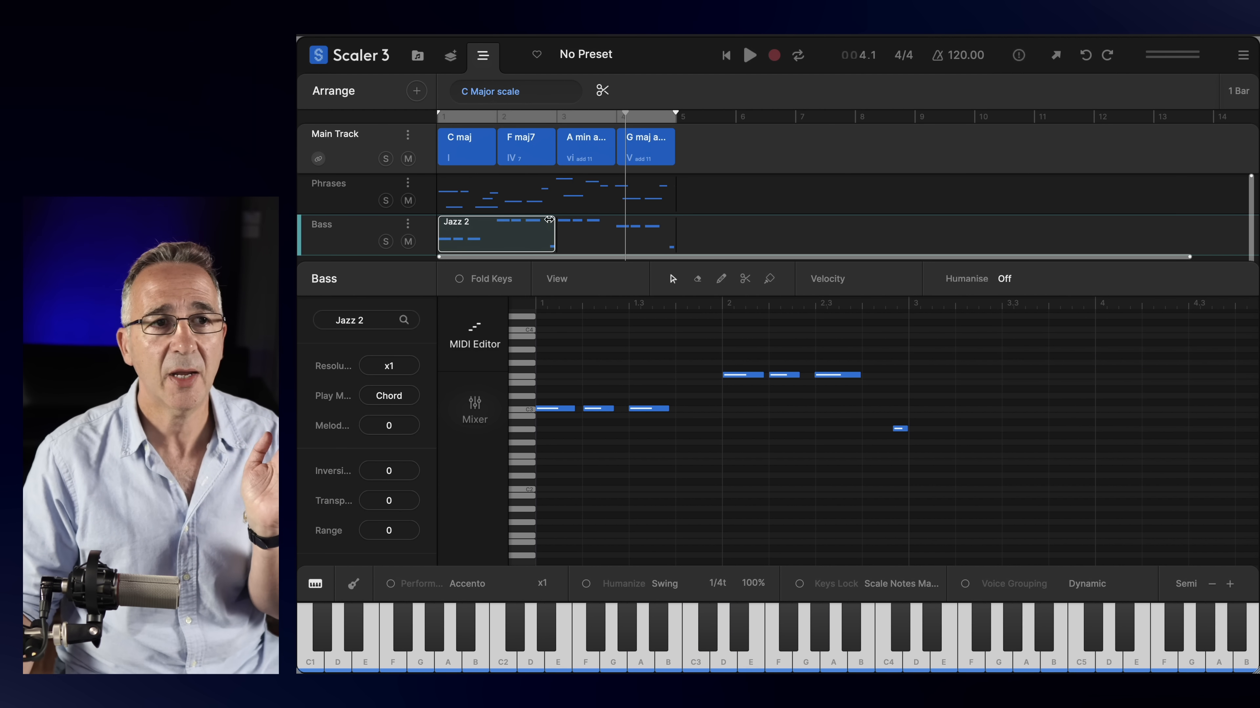
left_click(599, 234)
left_click(524, 242)
left_click(604, 233)
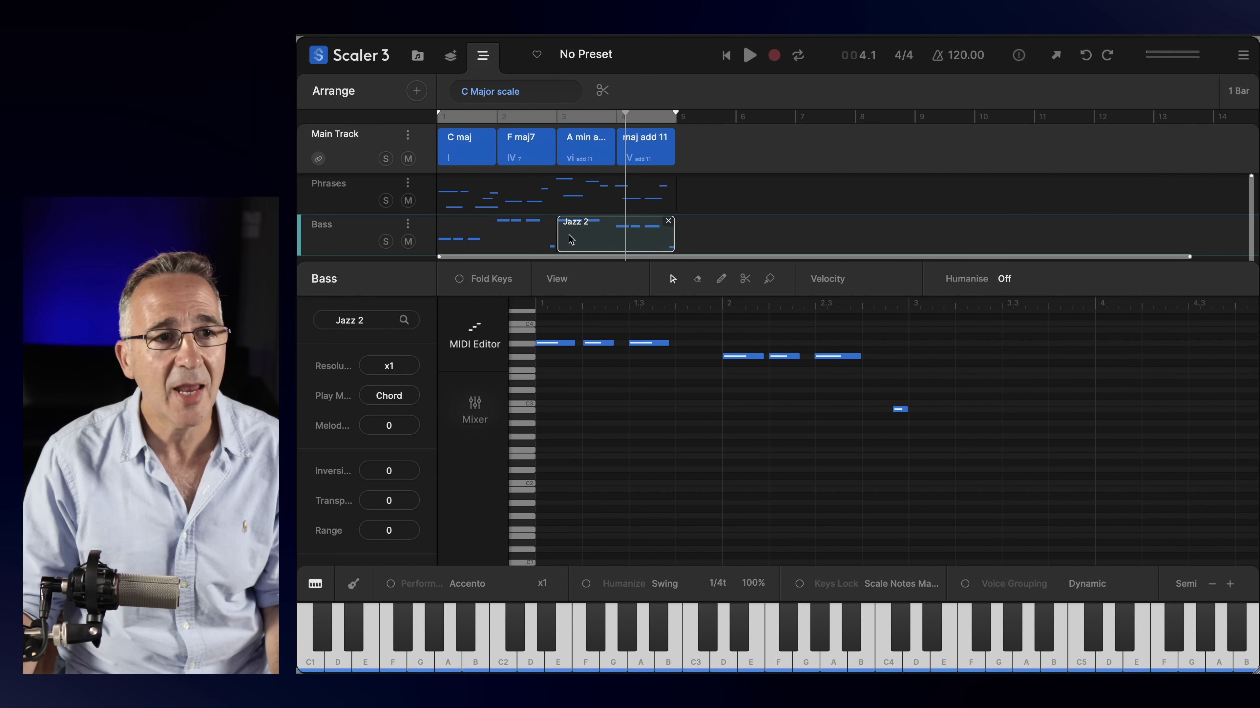
scroll(368, 509, "down", 5)
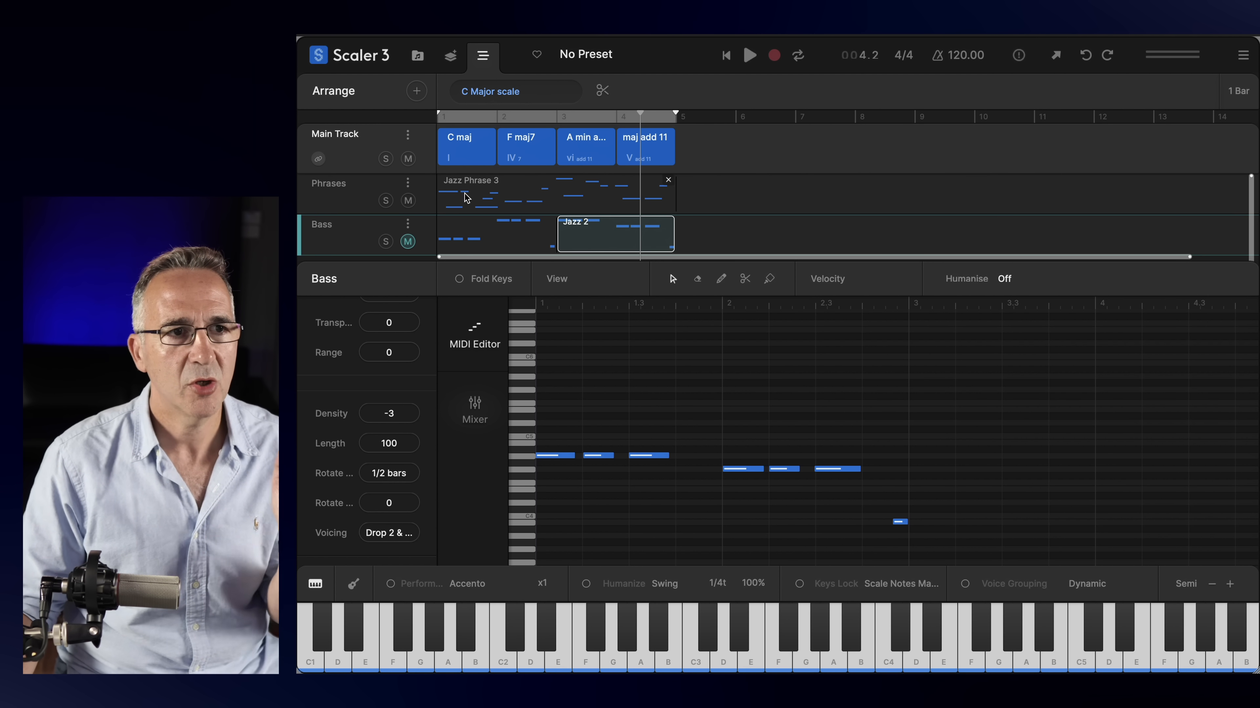
Step: Select the C maj chord on the main track and set its inversion to -1
left_click(469, 158)
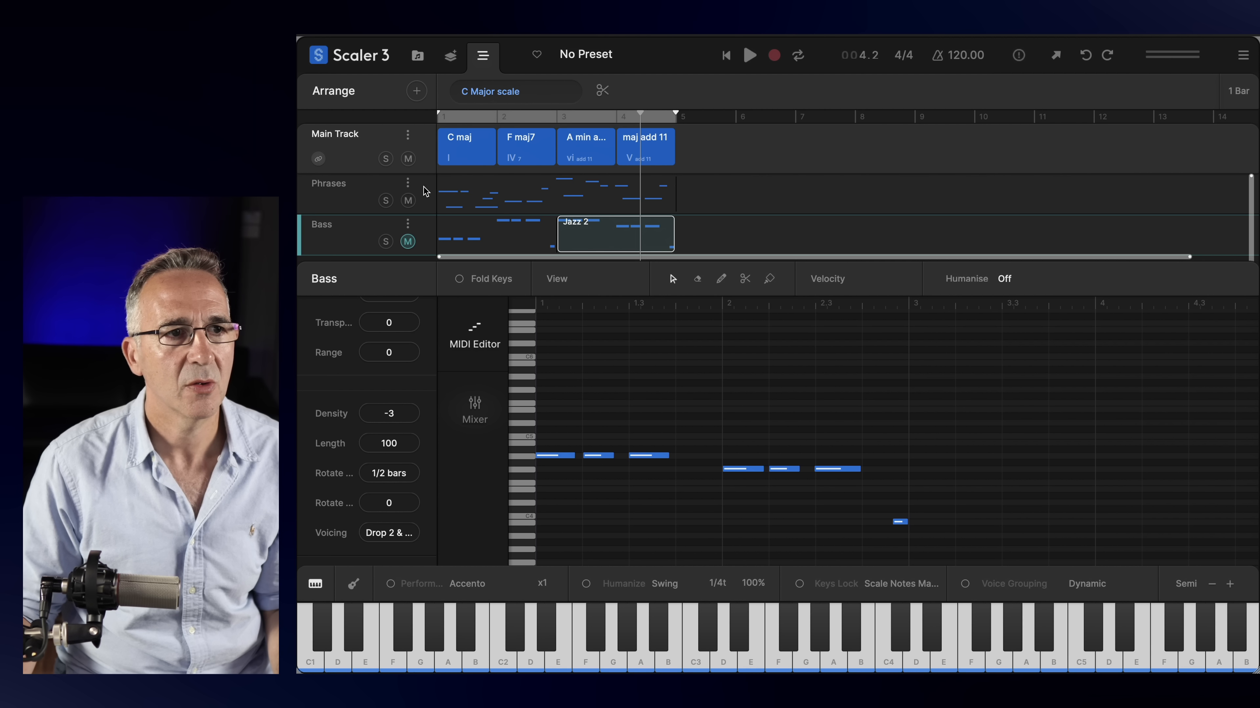
left_click(451, 165)
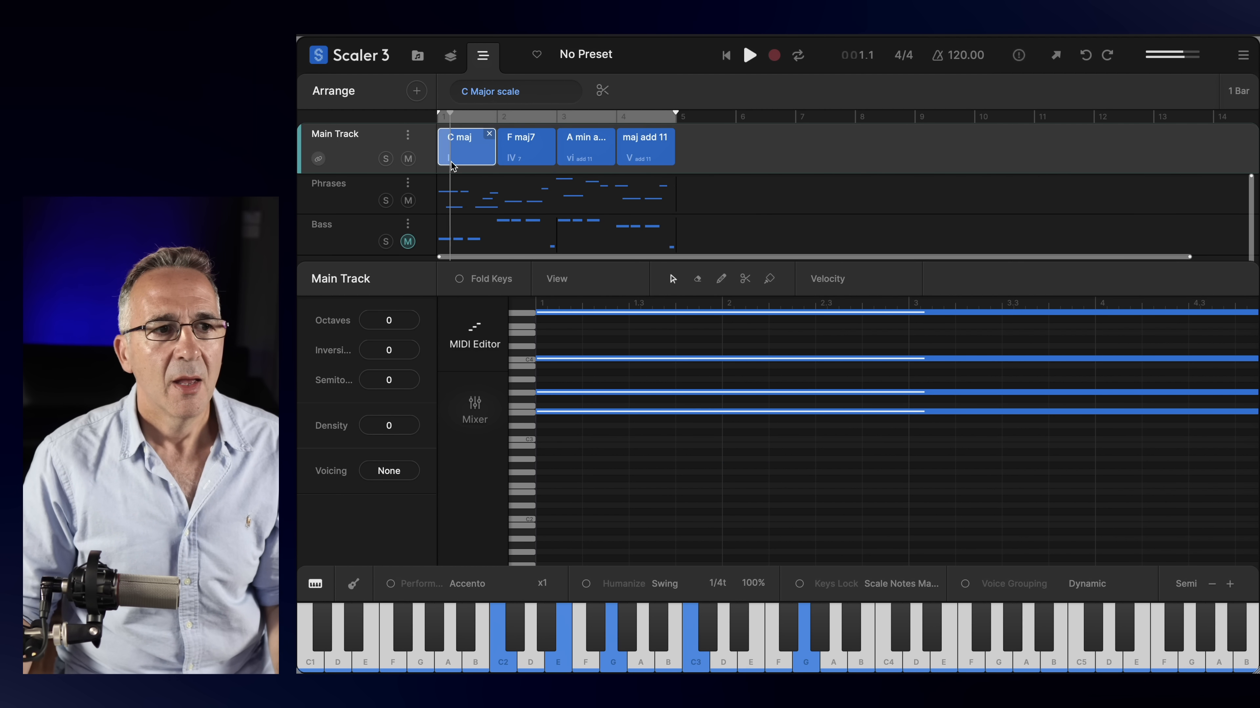
scroll(586, 406, "up", 1)
scroll(586, 406, "up", 1)
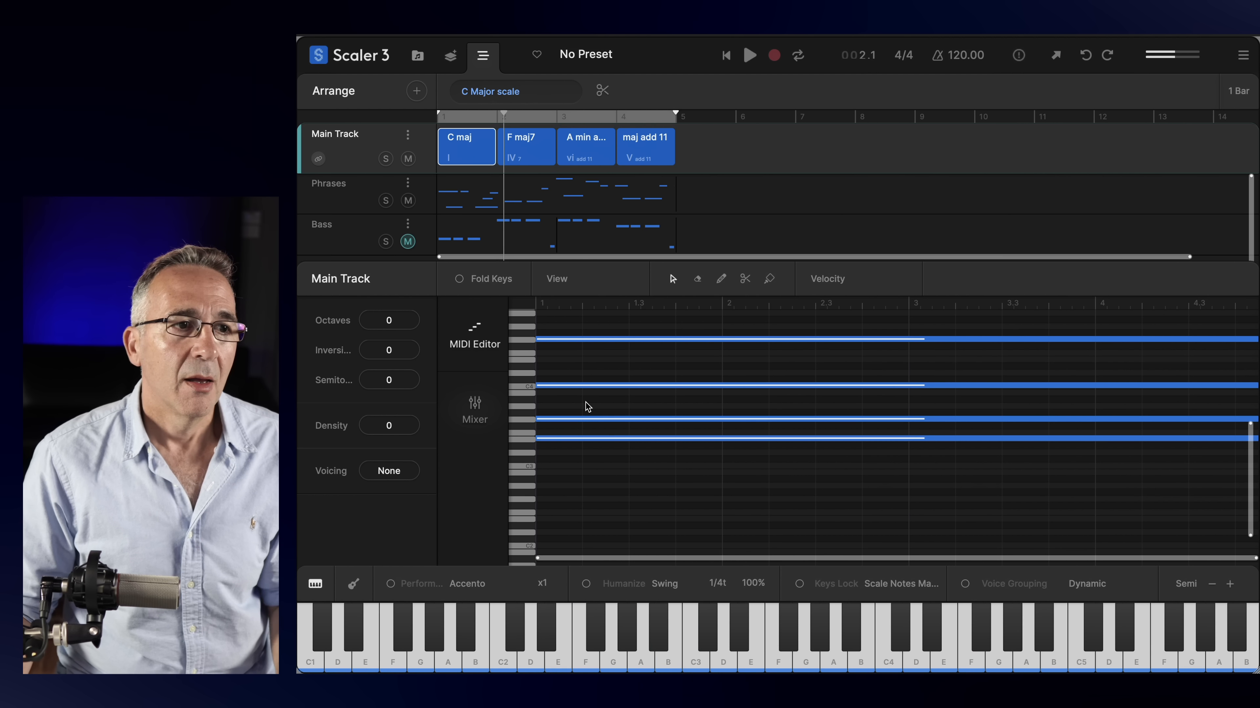
left_click_drag(395, 352, 395, 376)
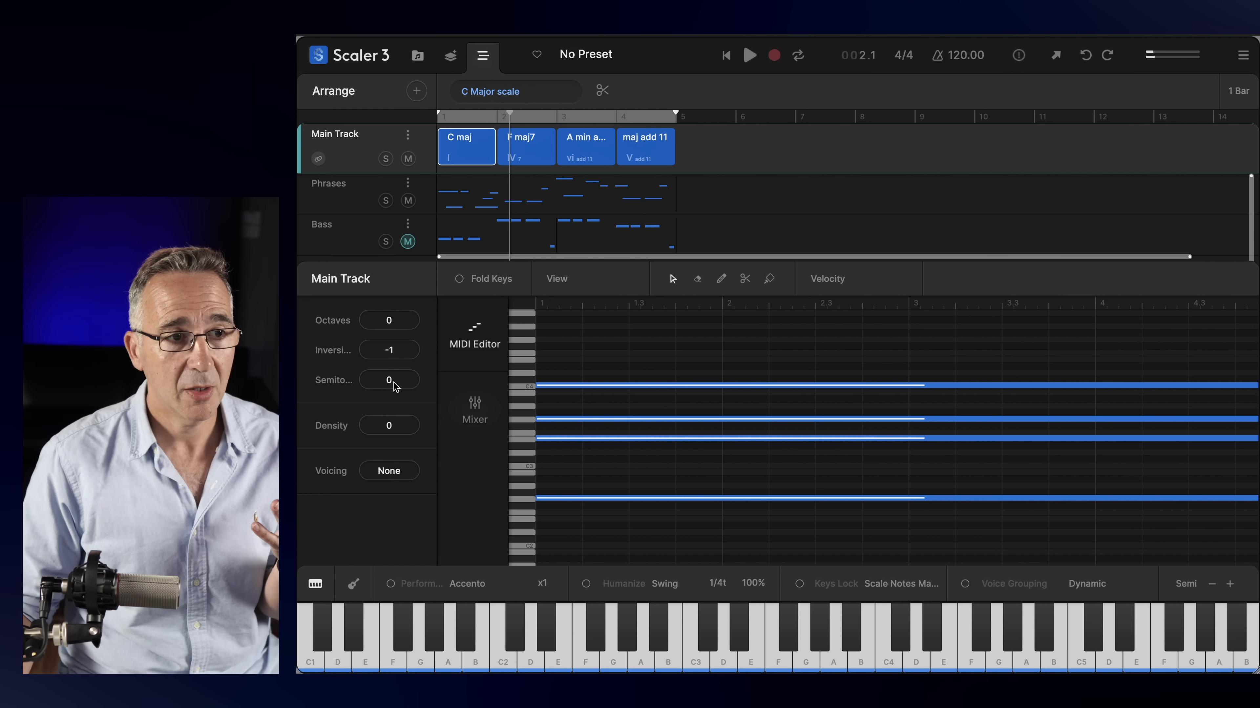
Step: Try transposing the C maj chord up 2 semitones, reset the semitones to 0 and check its voicing setting
left_click_drag(395, 387, 400, 373)
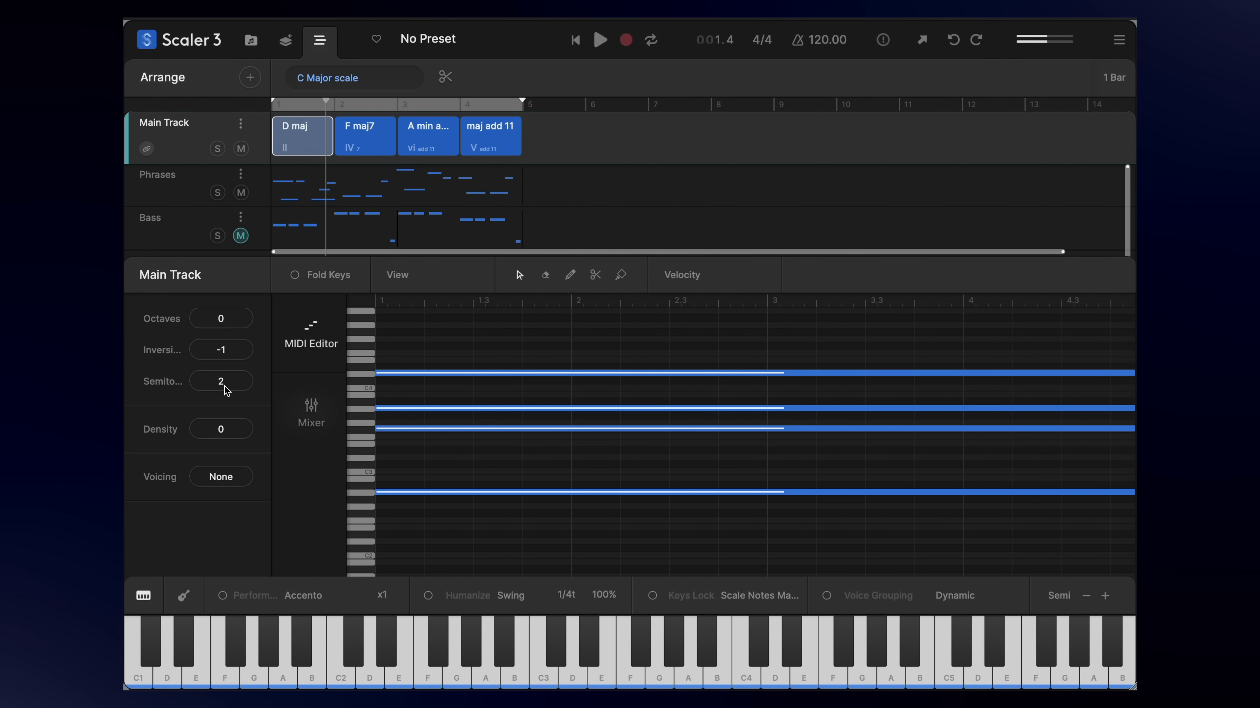
double_click(227, 386)
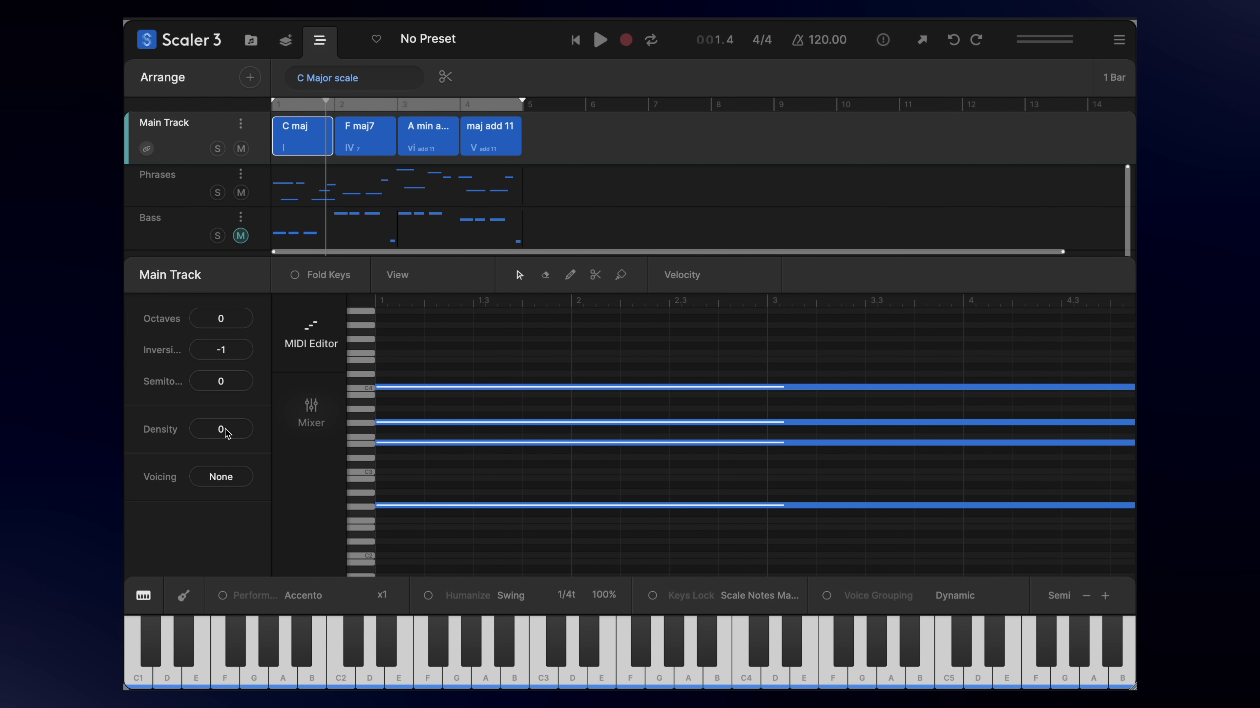
left_click(220, 477)
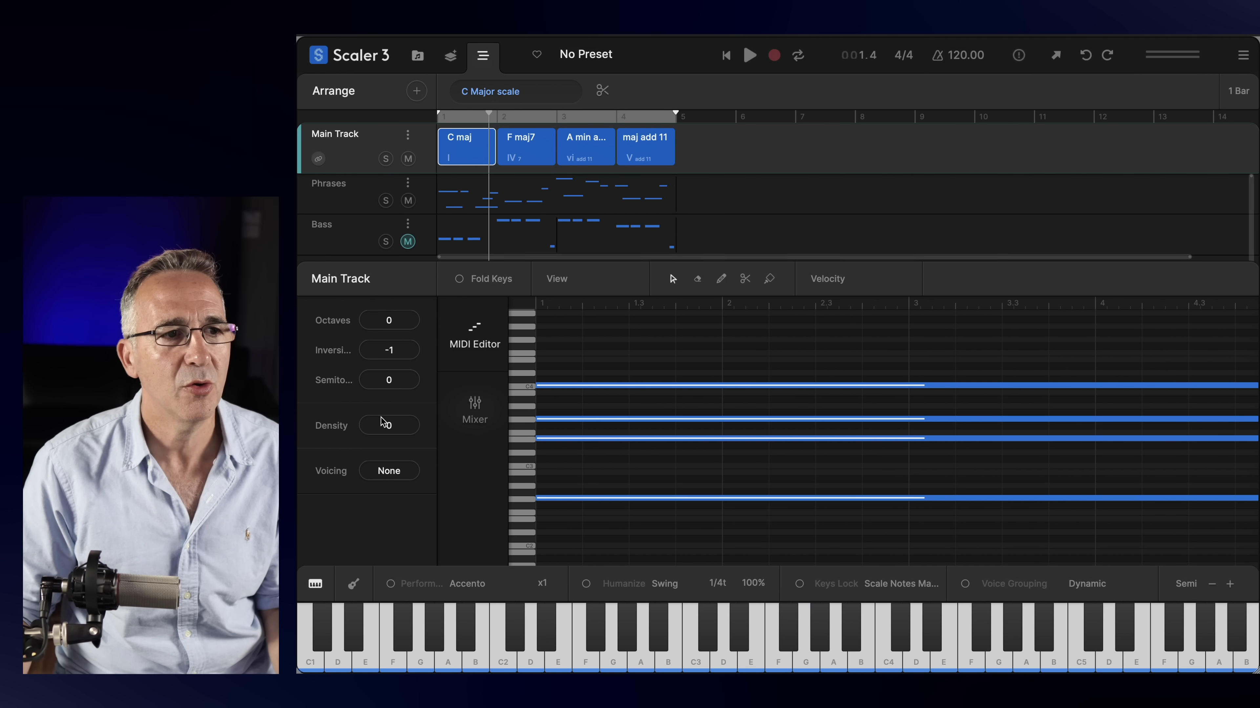
Step: Transpose C maj up 2 semitones, change F maj7 to D# maj7 with inversion -2, and play the progression
left_click_drag(399, 386, 399, 368)
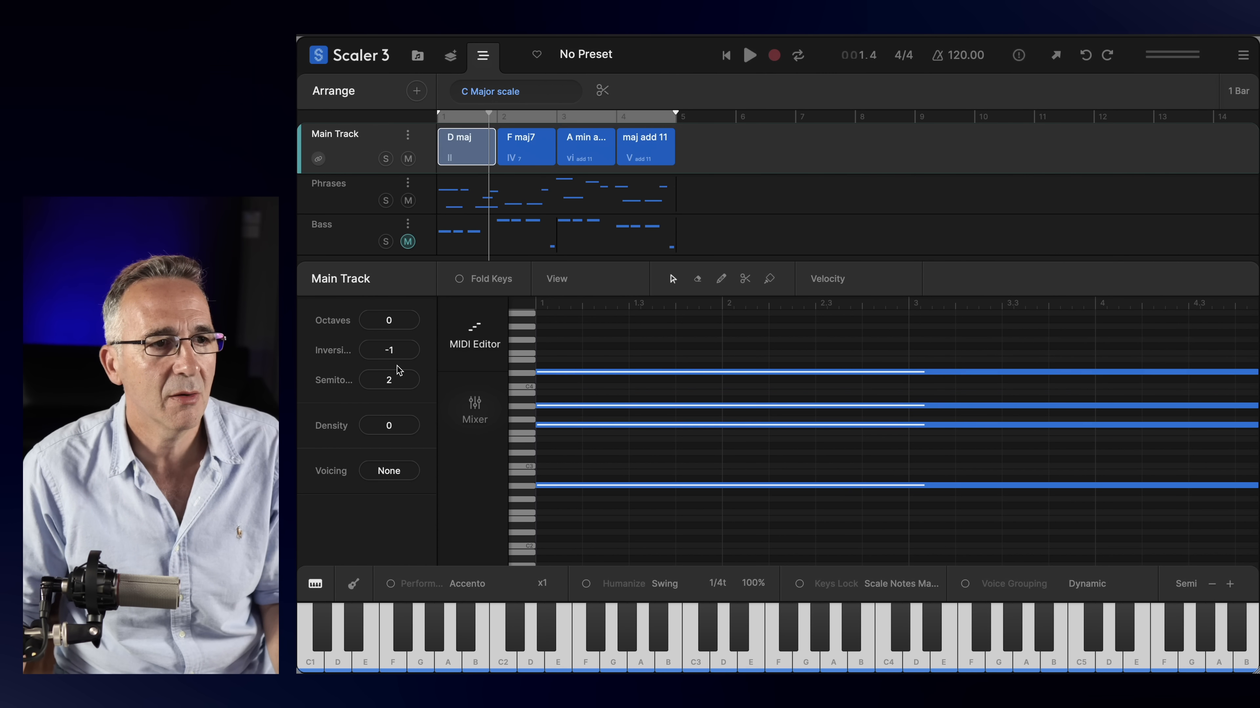
key("Right")
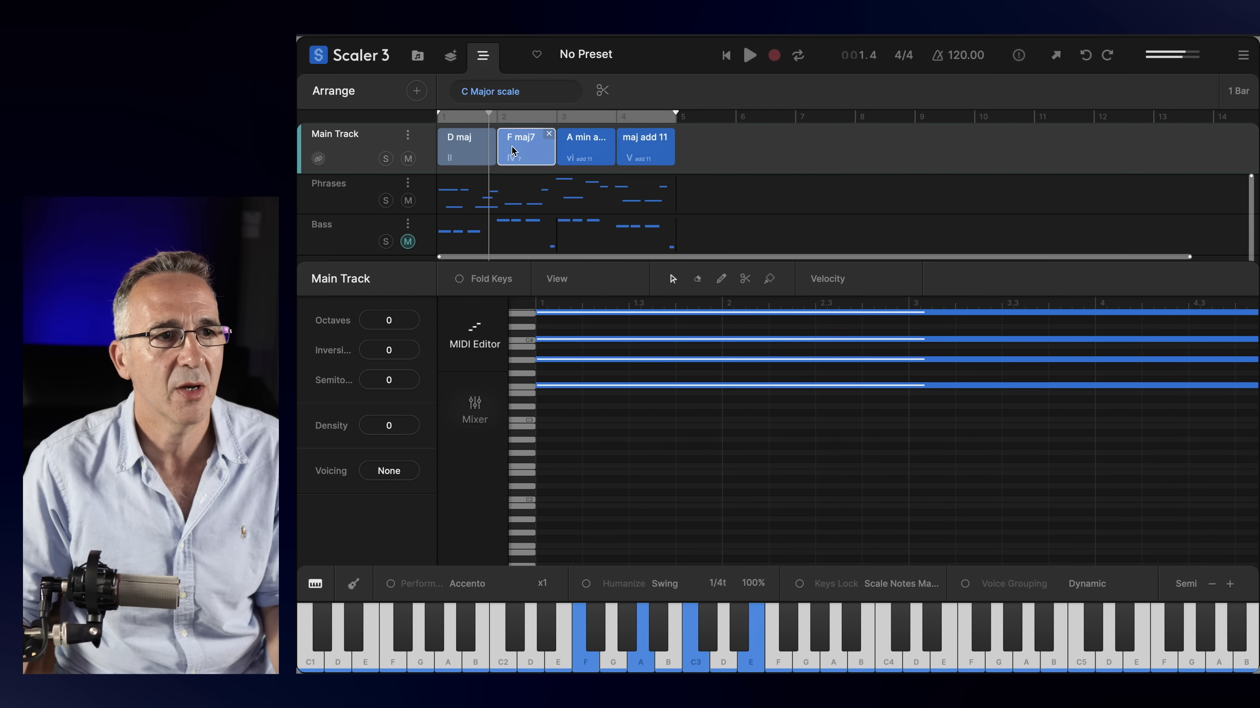
mouse_move(392, 382)
left_mouse_down()
mouse_move(397, 395)
mouse_move(389, 378)
left_mouse_up()
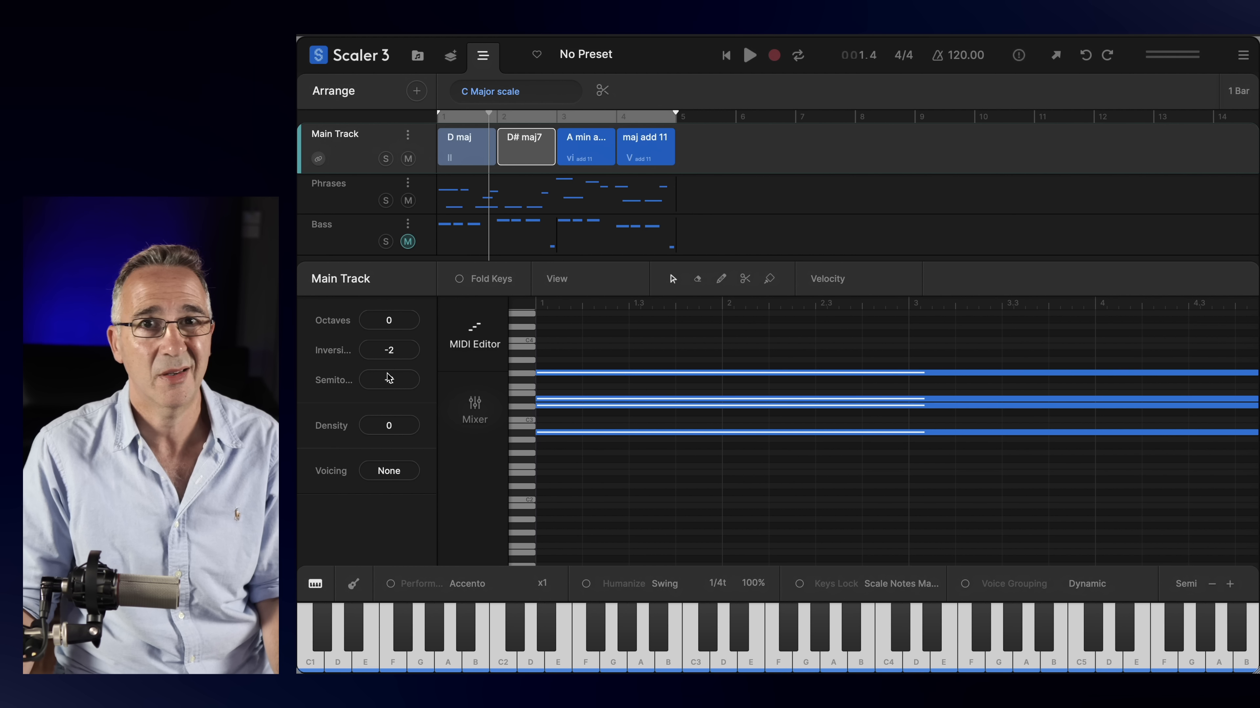
key("space")
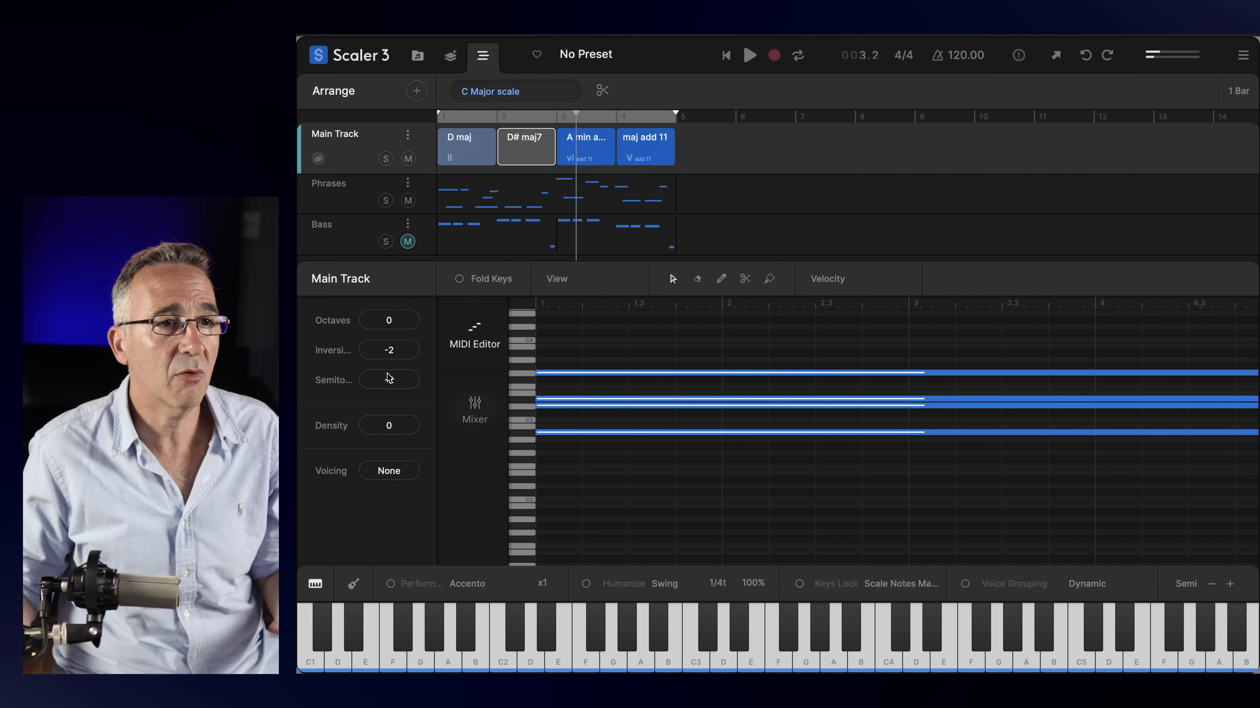
Step: Reset the semitones and inversion to 0 for the second and first chords on the main track
double_click(389, 379)
double_click(391, 350)
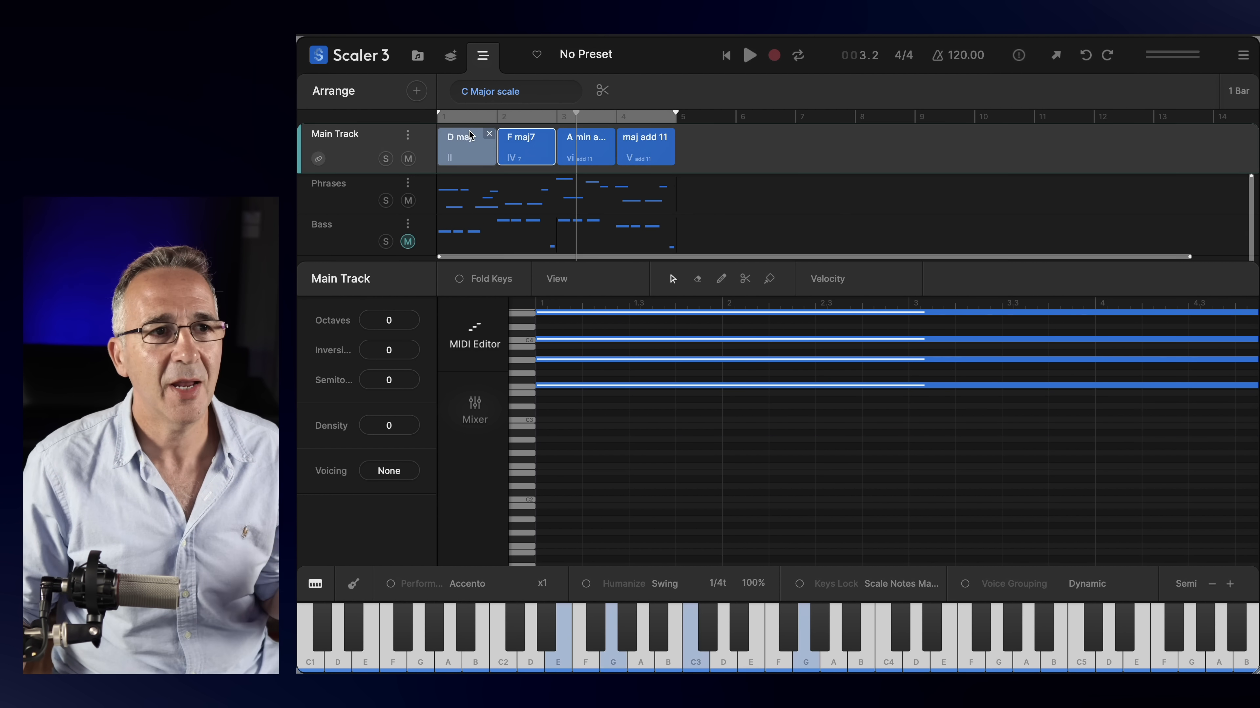
left_click(469, 144)
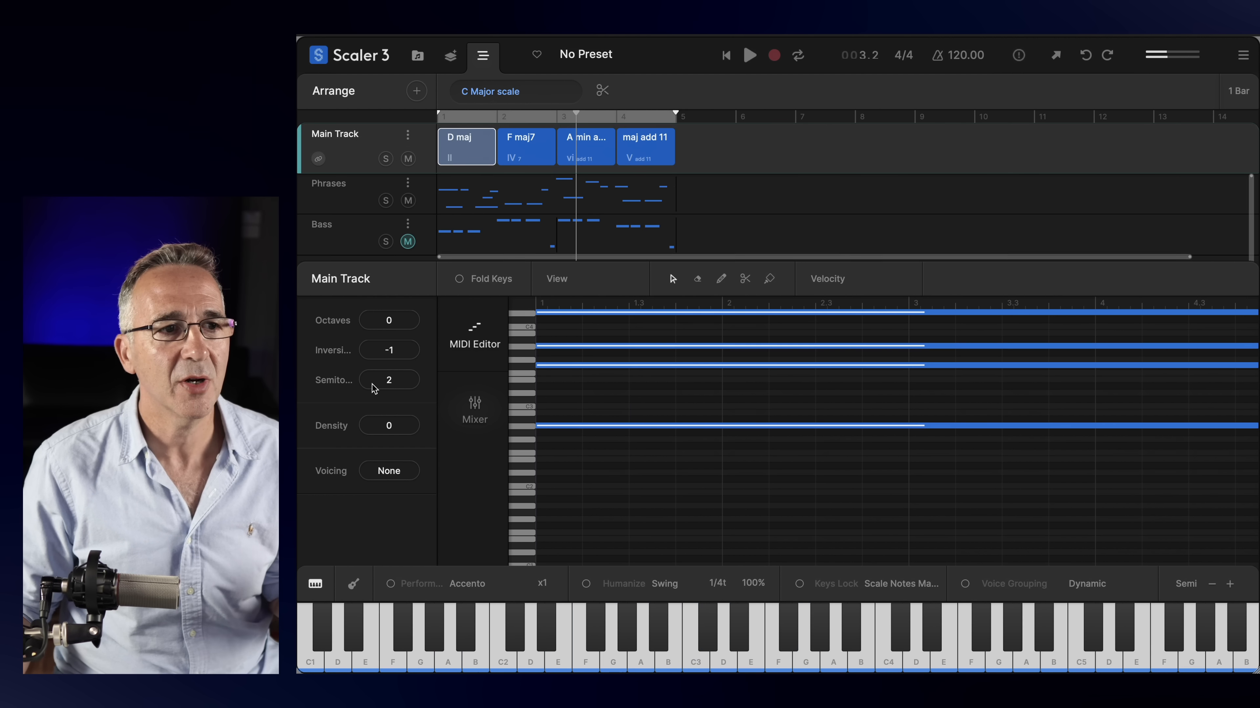
double_click(391, 381)
double_click(398, 350)
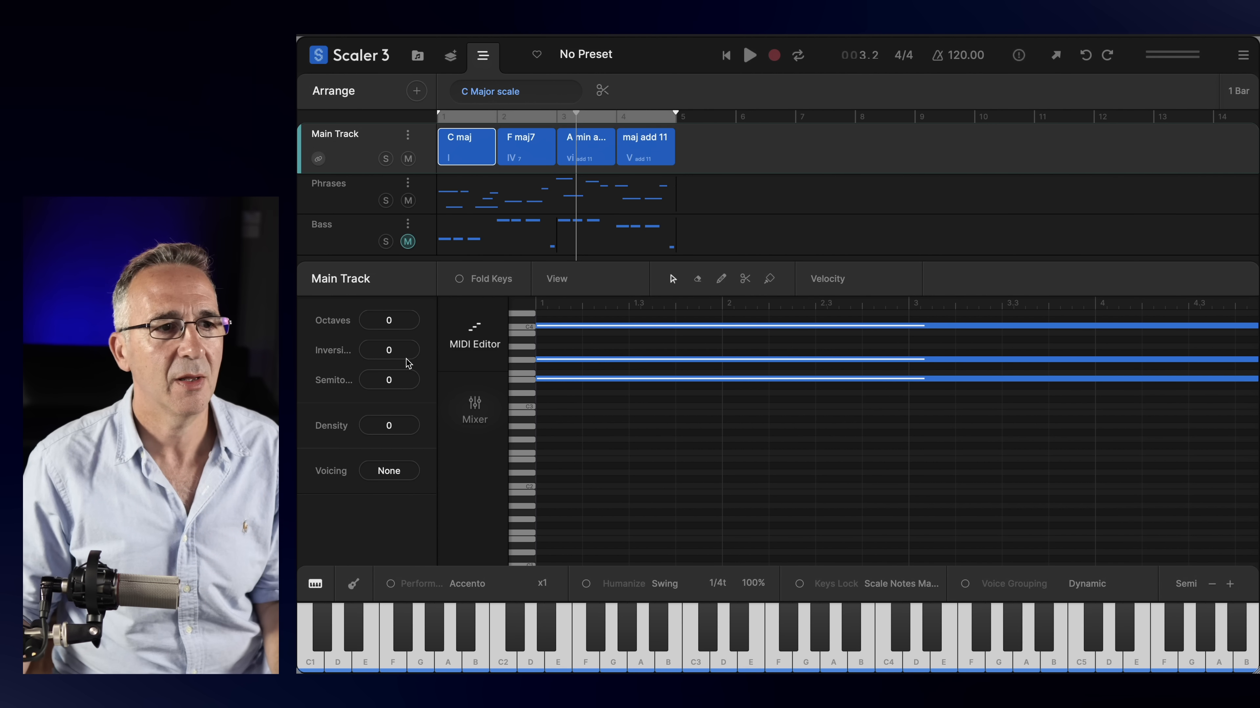
Step: Play and stop the chord progression, and enlarge the arrangement area to show the Phrases and Bass tracks in full
left_click(711, 152)
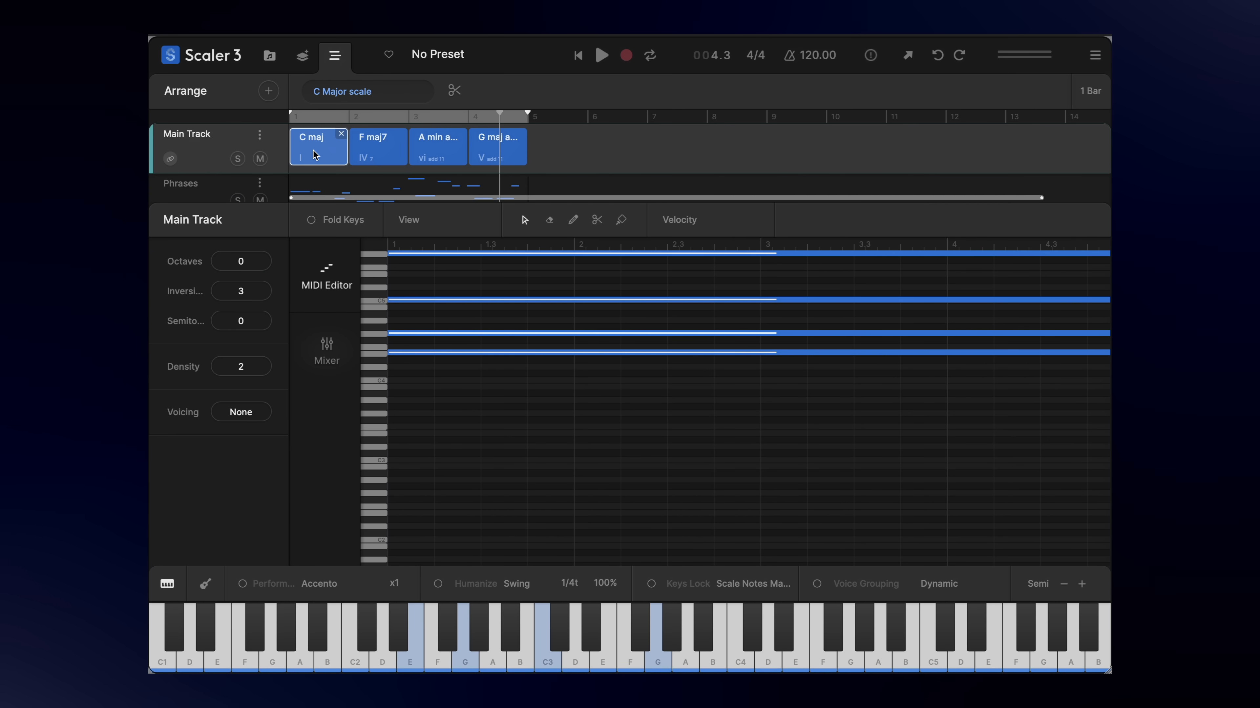
left_click(461, 151)
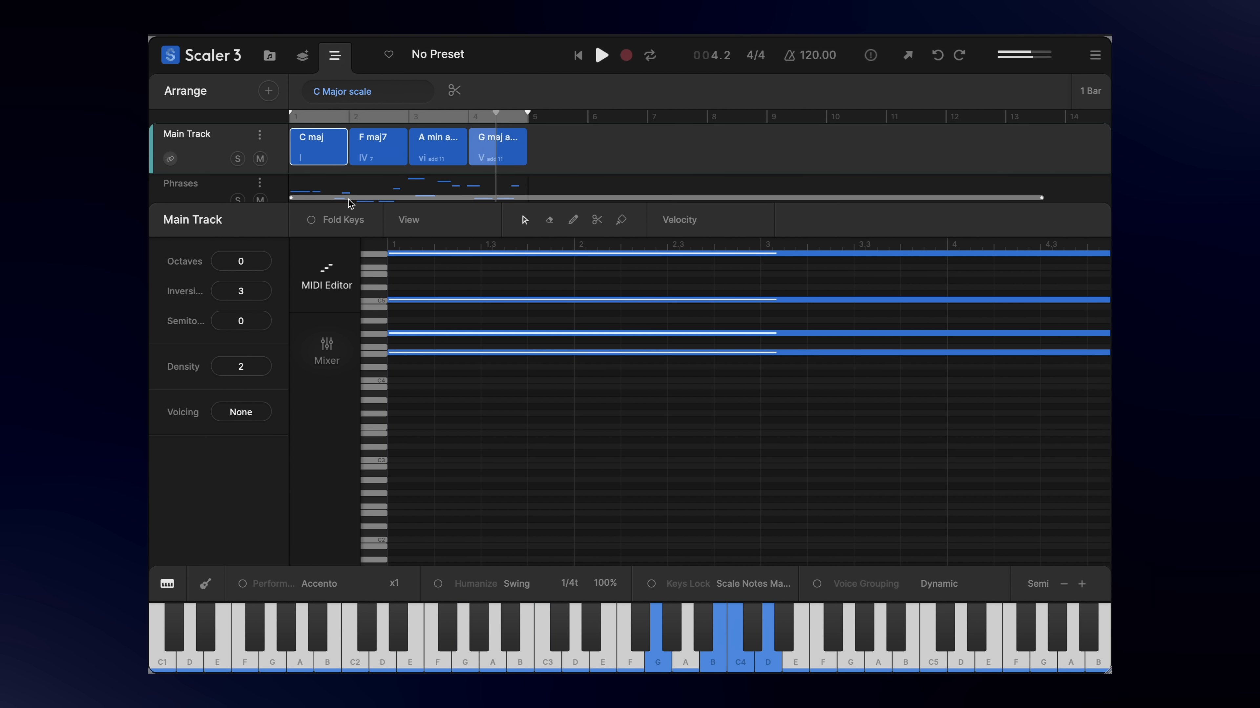
key("space")
left_click_drag(348, 204, 345, 294)
left_click_drag(492, 295, 493, 315)
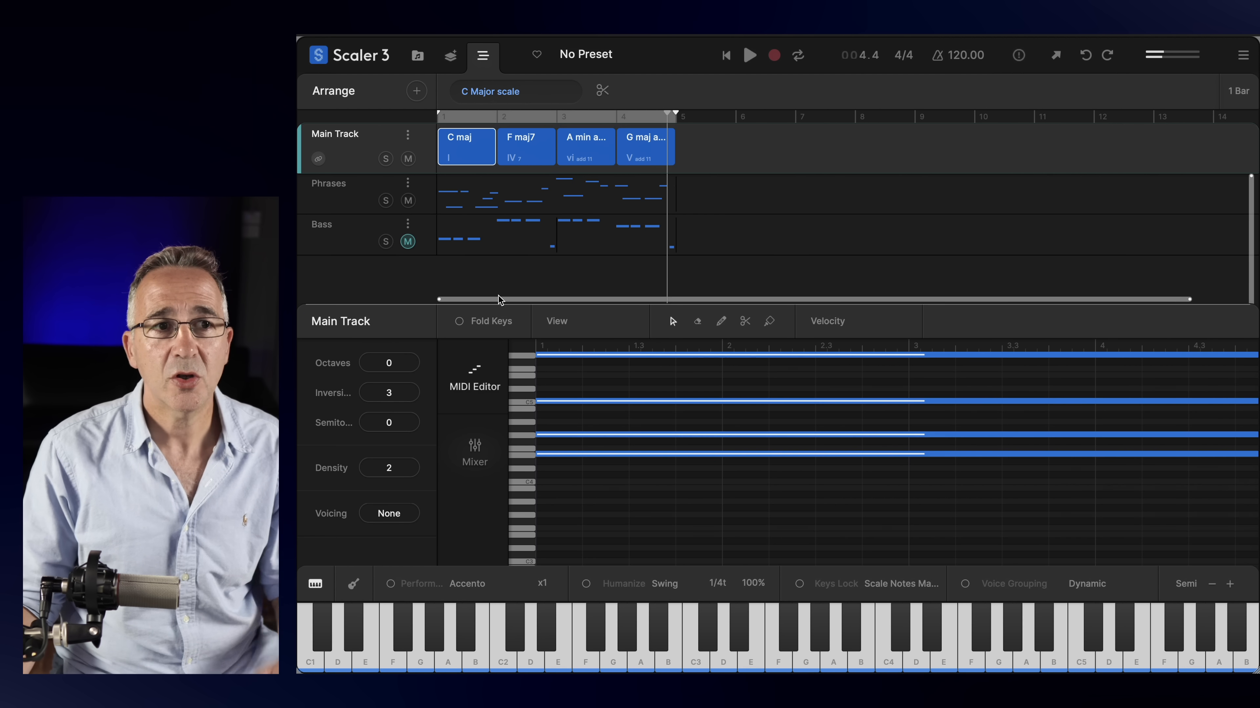
Step: Try moving two notes of the Jazz Phrase 3 clip to higher pitches in the MIDI editor, and re-attach the clip
left_click(549, 200)
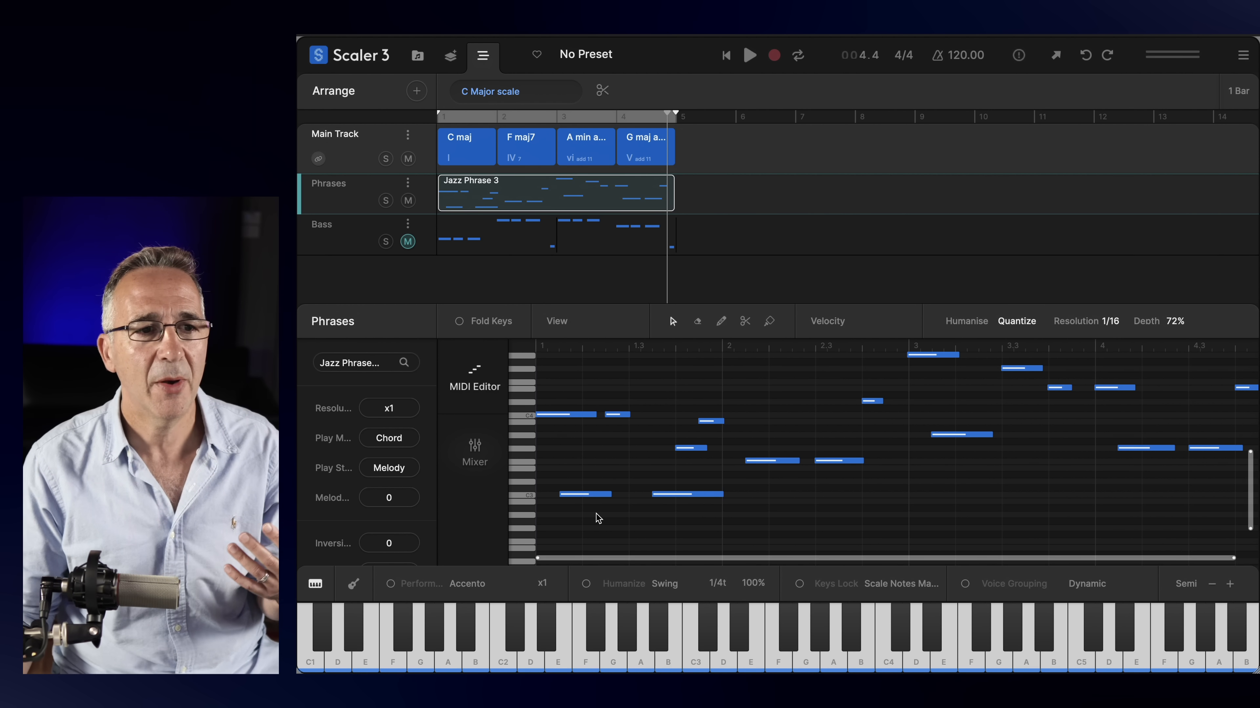
left_click(585, 495)
left_click_drag(586, 499, 585, 453)
left_click_drag(676, 452, 653, 420)
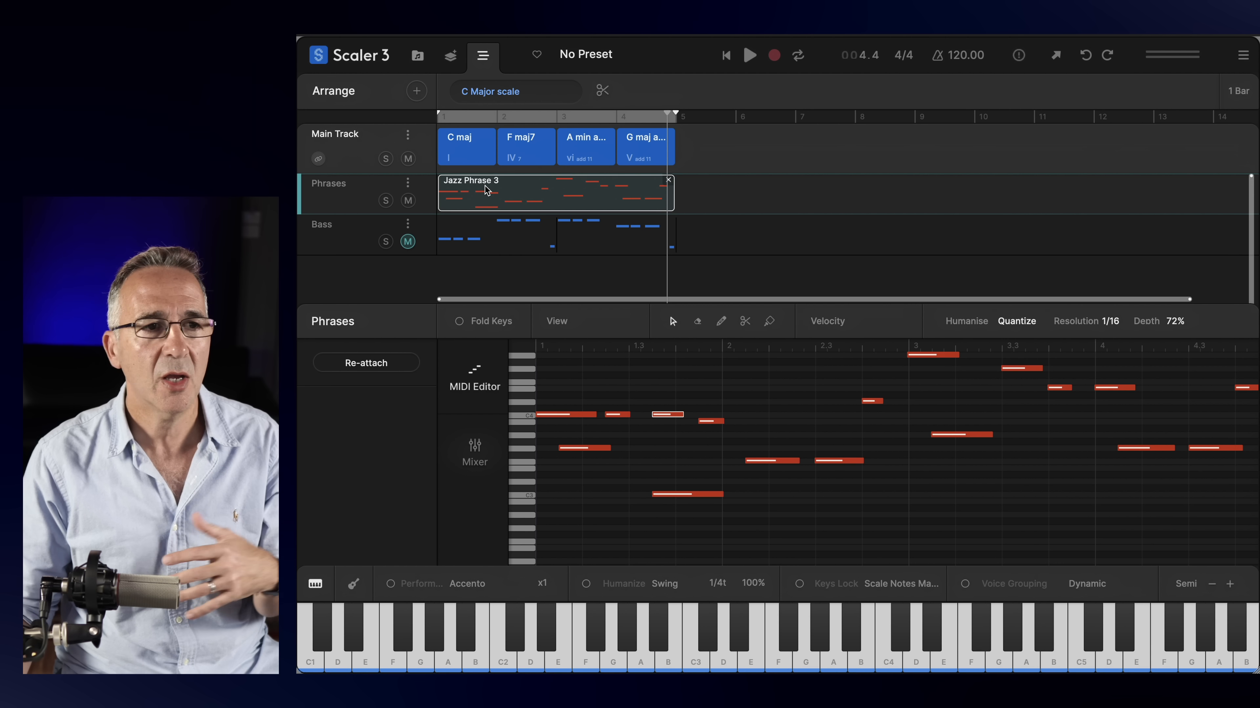
left_click(369, 370)
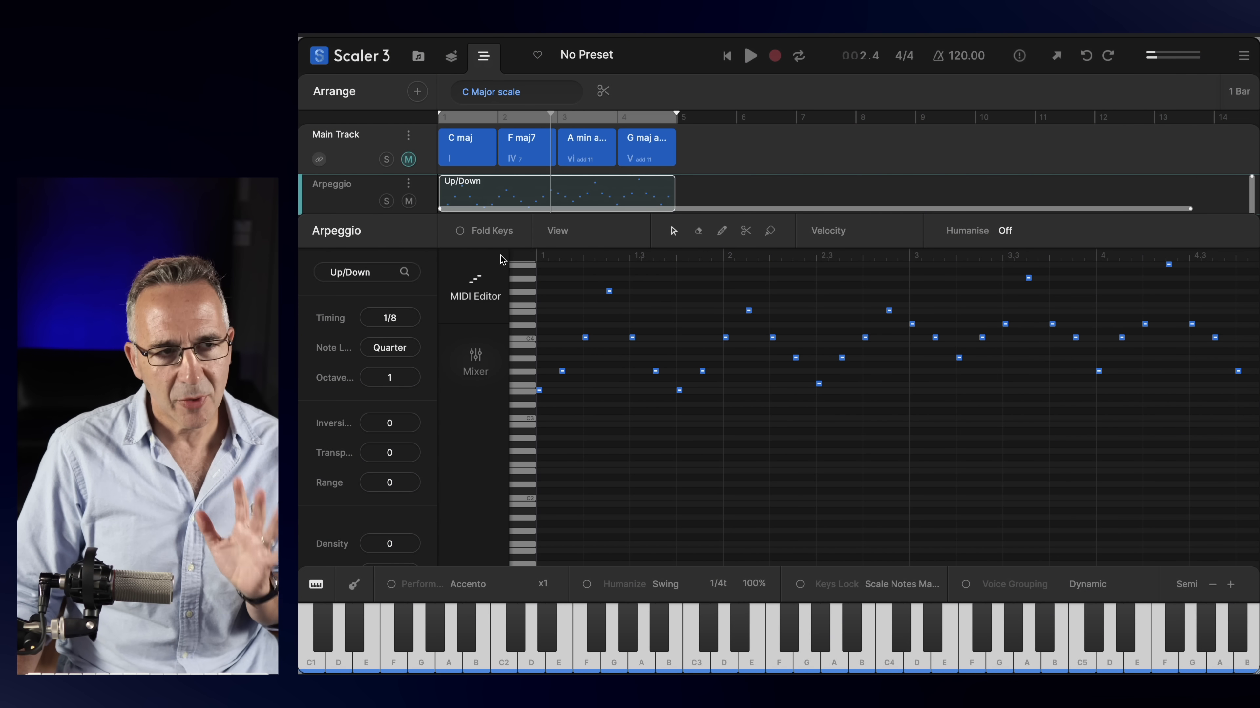
Step: Enlarge the editor for the Up/Down arpeggio clip, set its octave value to 2 and audition it
left_click_drag(426, 212, 437, 98)
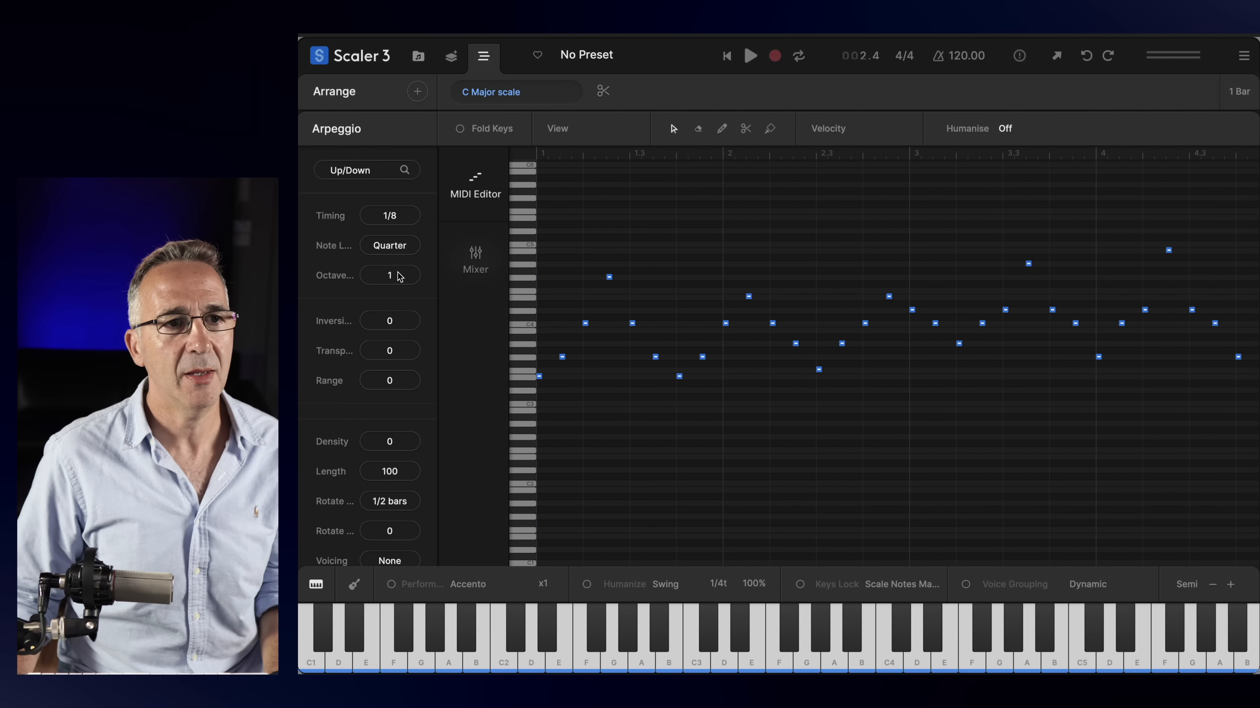
left_click_drag(400, 254, 396, 237)
key("space")
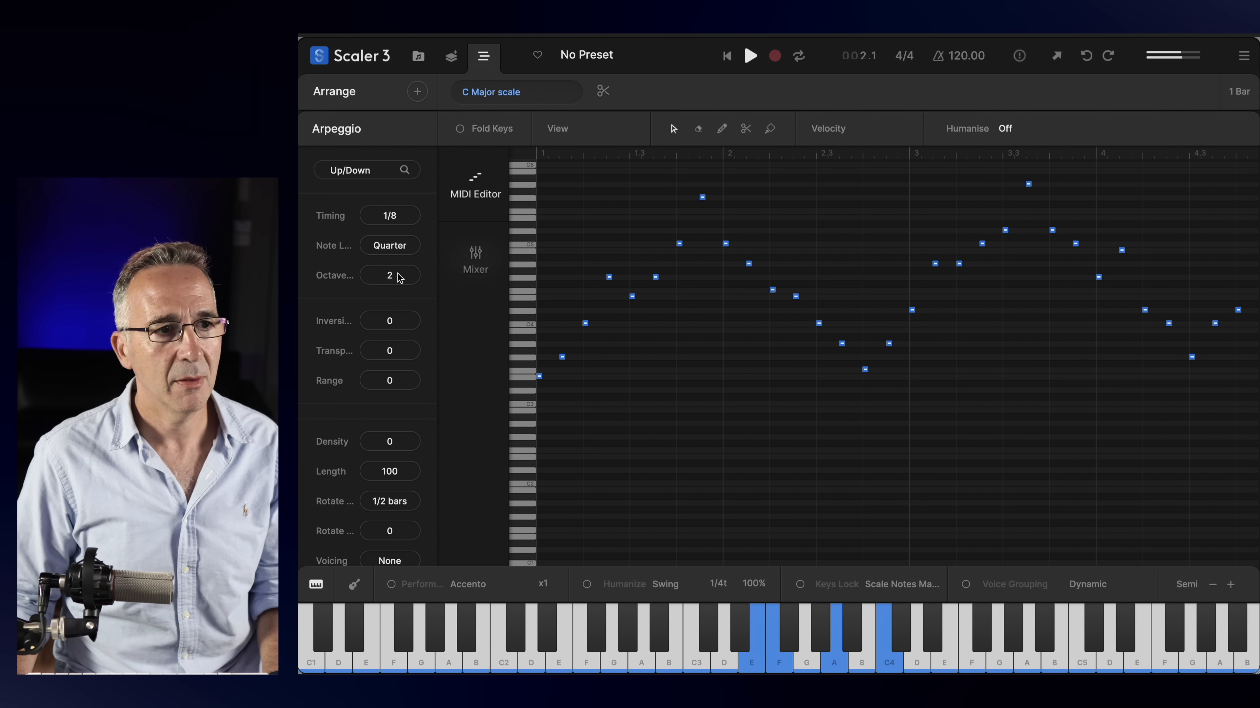
key("space")
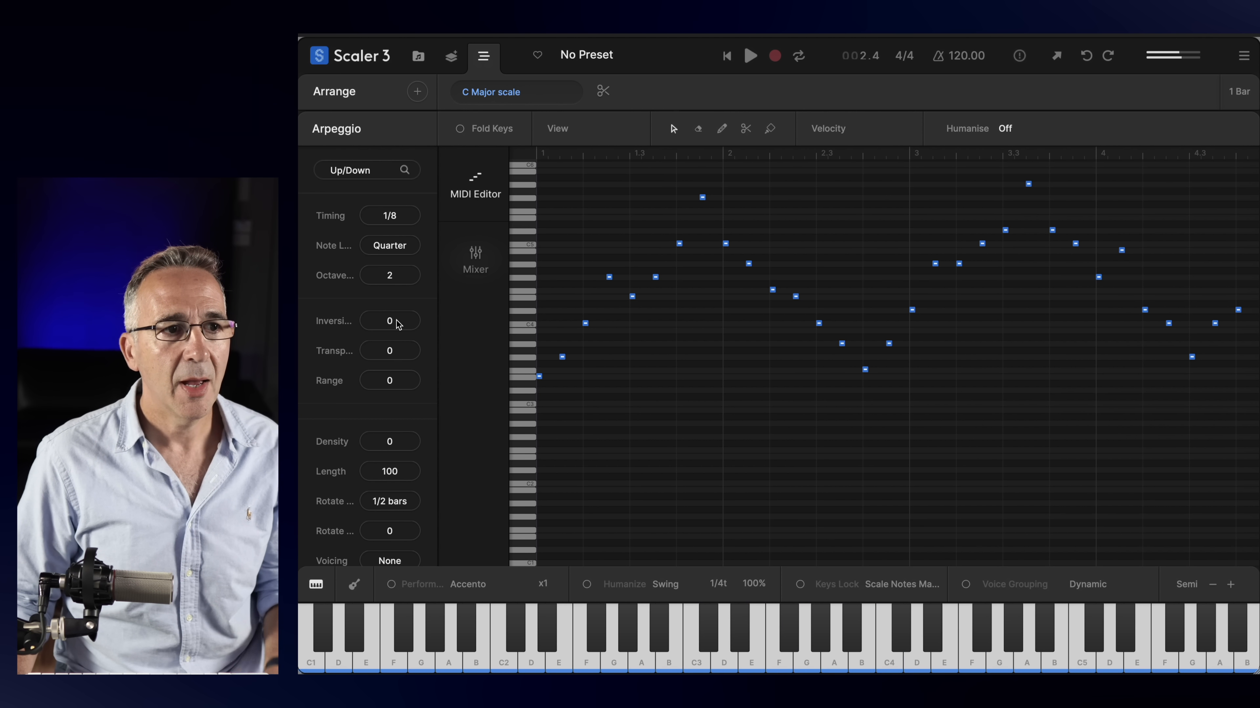
Step: Try an inversion of -1 on the playing arpeggio and a transpose of 3, resetting the transpose to 0
left_click_drag(397, 328, 396, 334)
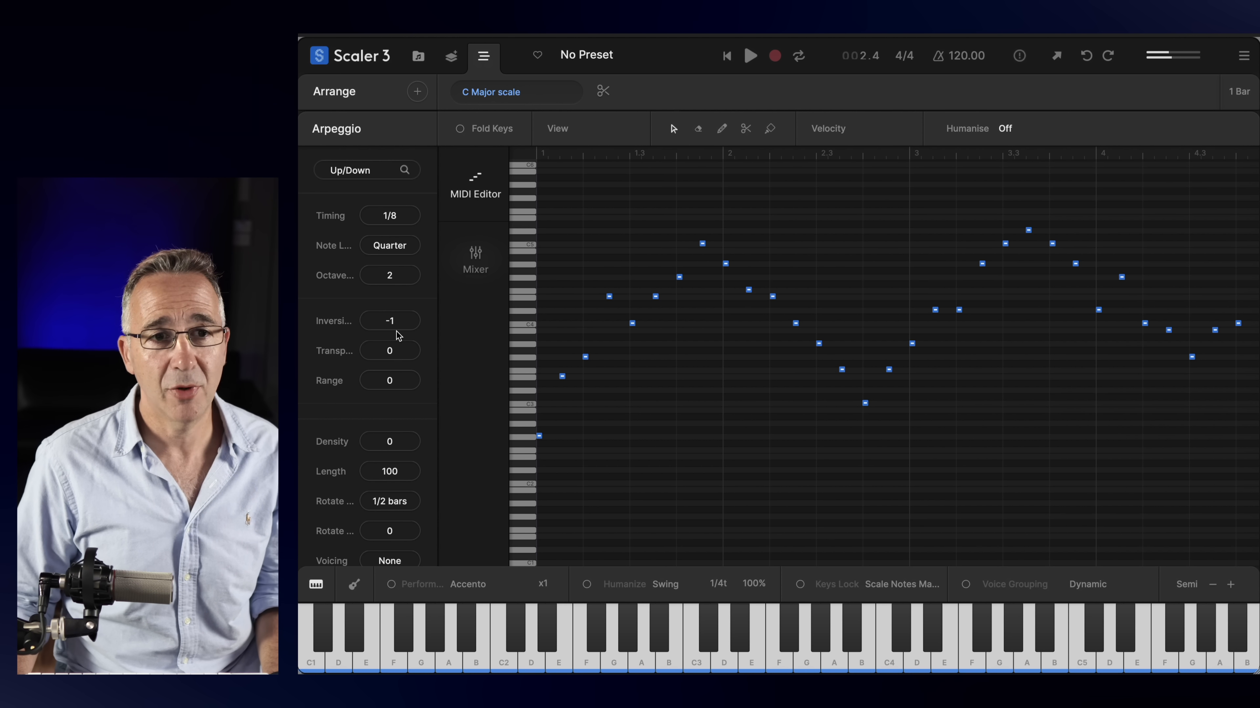
key("space")
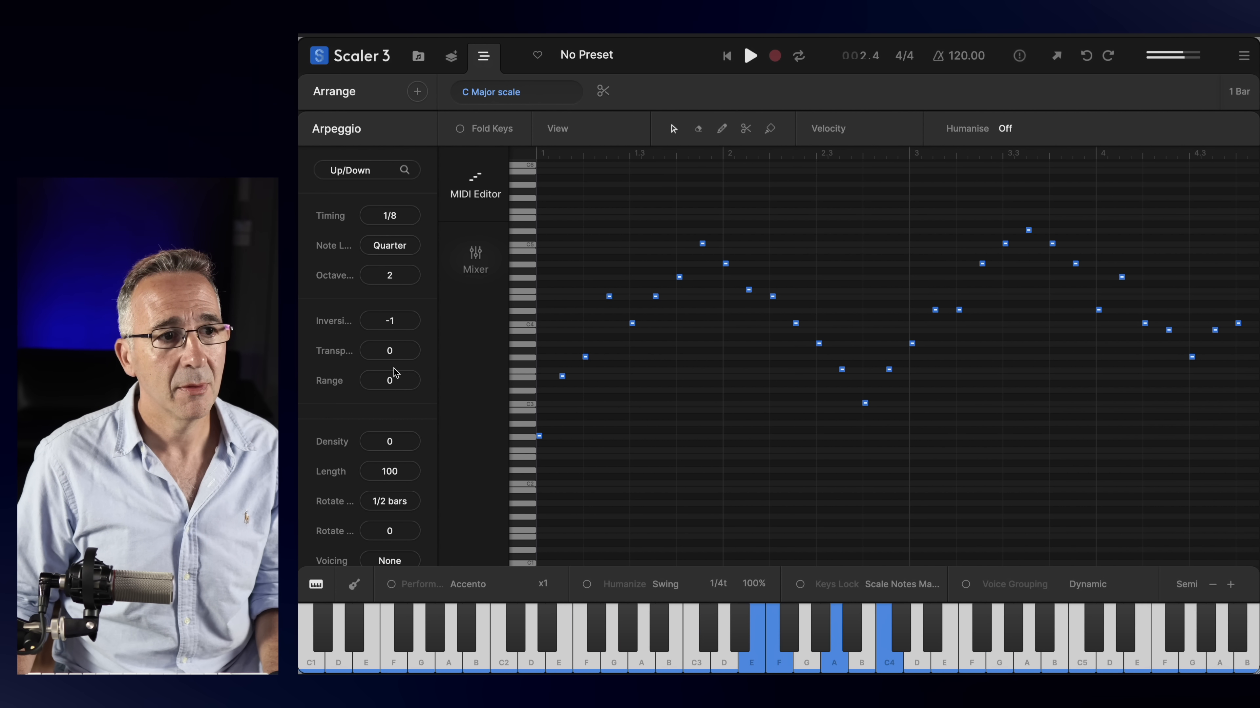
left_click_drag(395, 368, 398, 338)
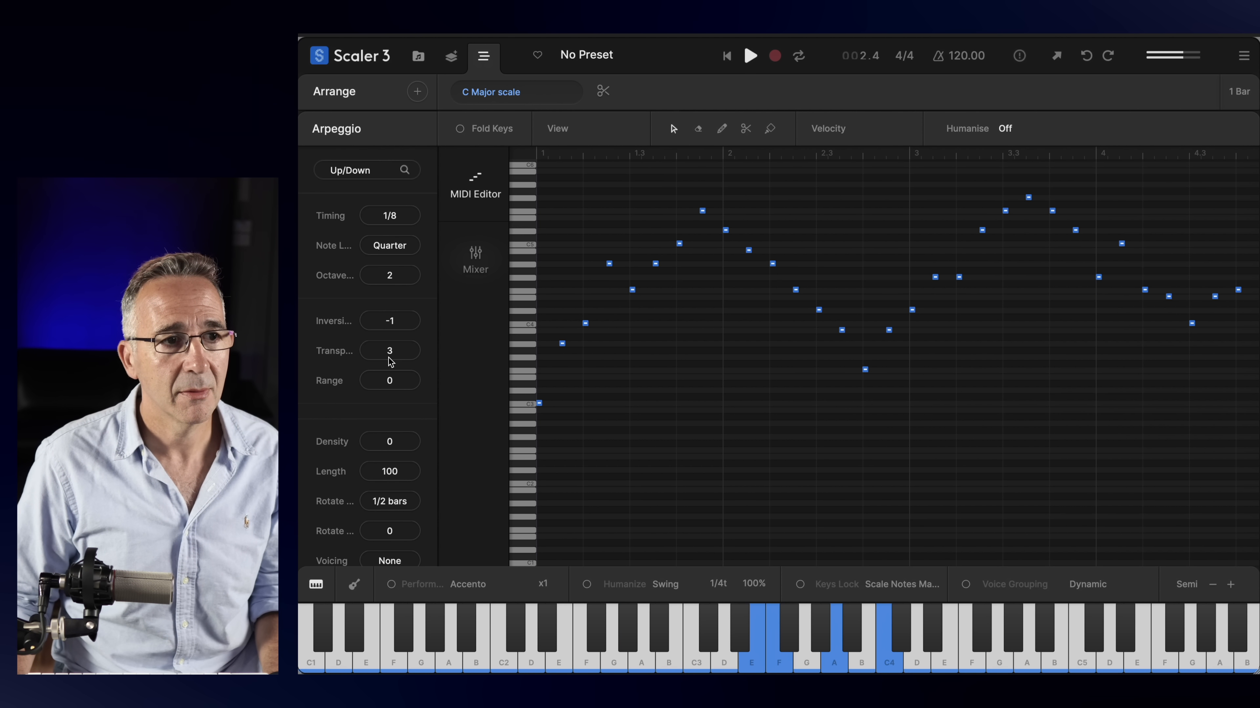
double_click(388, 358)
Step: Set the arpeggio's range to -2, density to -3 and note length to 200
left_click_drag(392, 382, 396, 397)
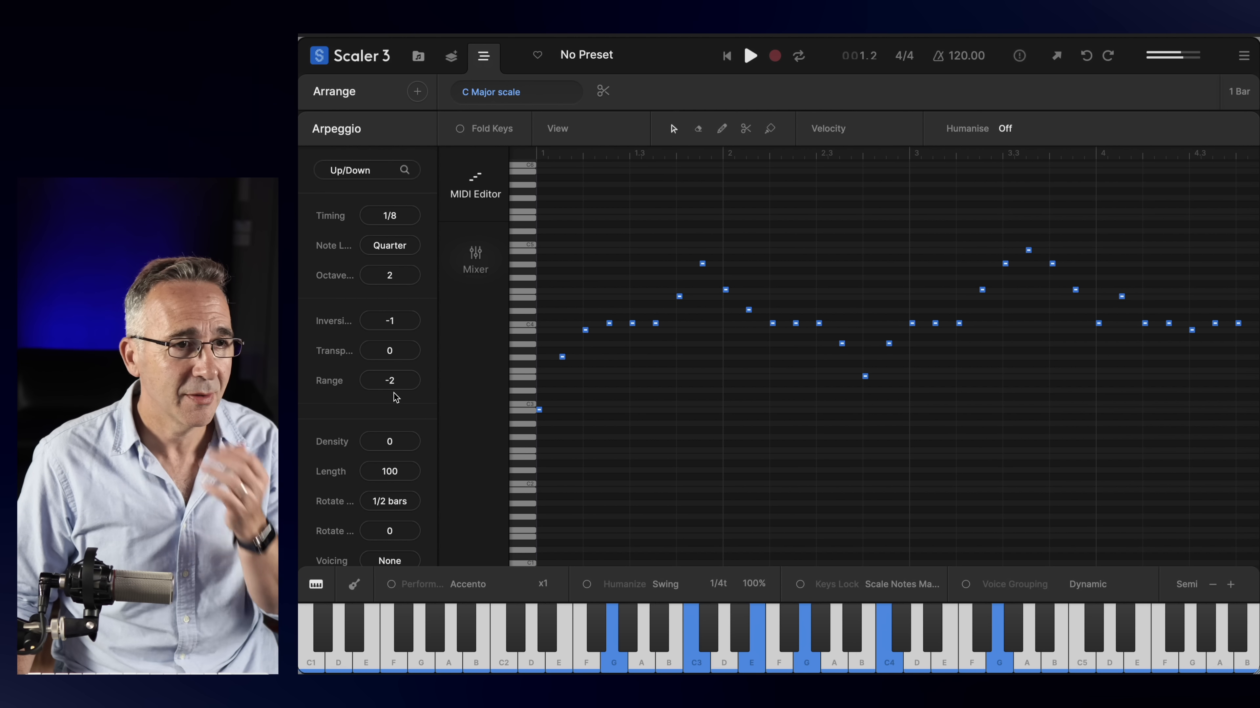
left_click_drag(390, 443, 416, 307)
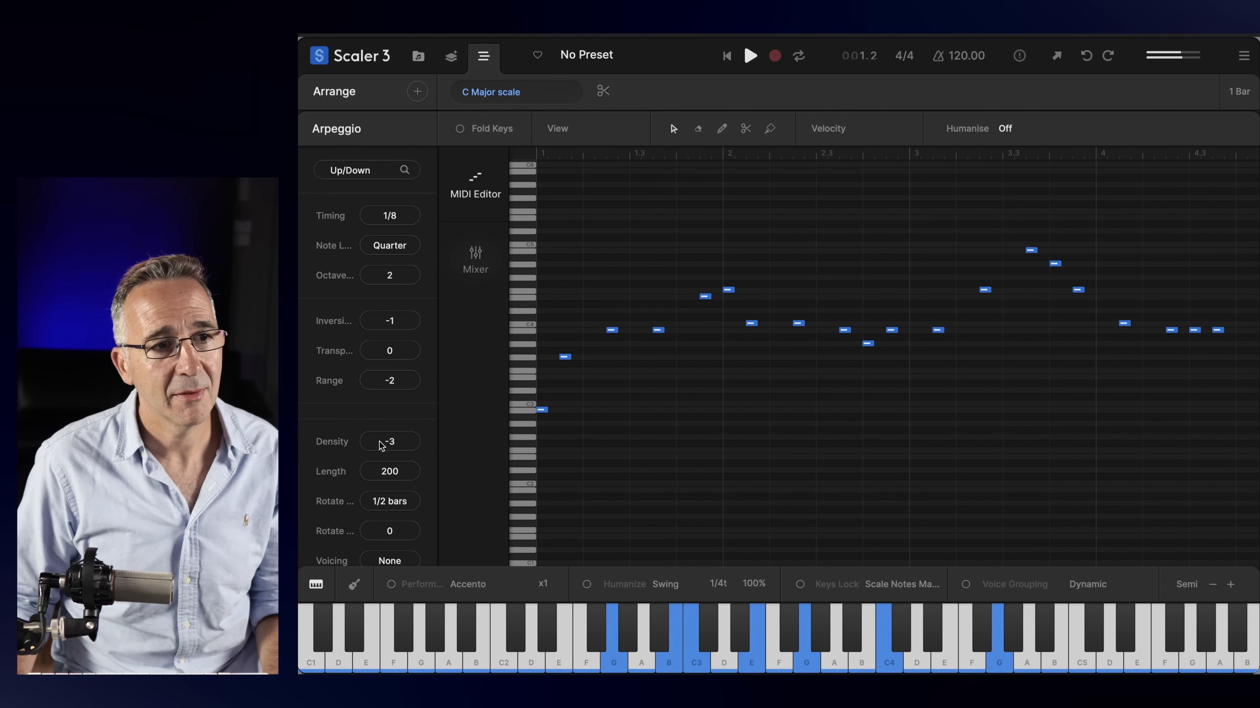
Step: Reset the arpeggio's density, range and inversion to 0 and its octave value to 1
double_click(387, 449)
double_click(397, 380)
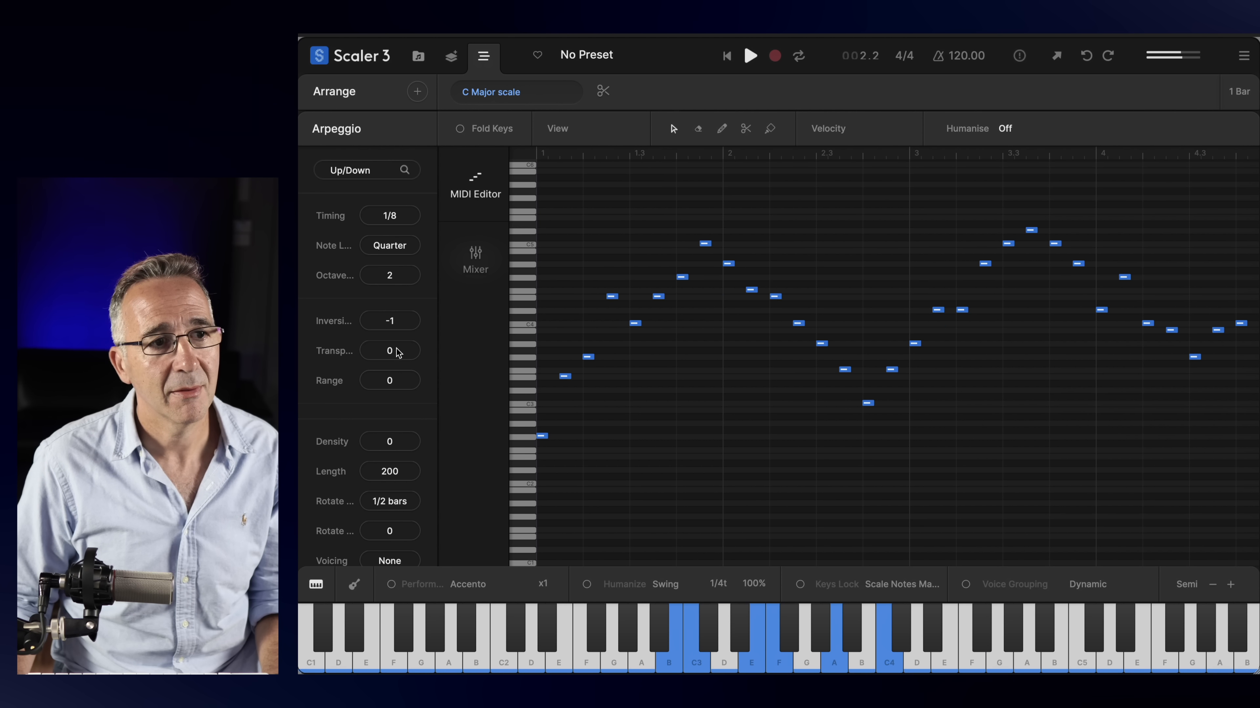
double_click(394, 323)
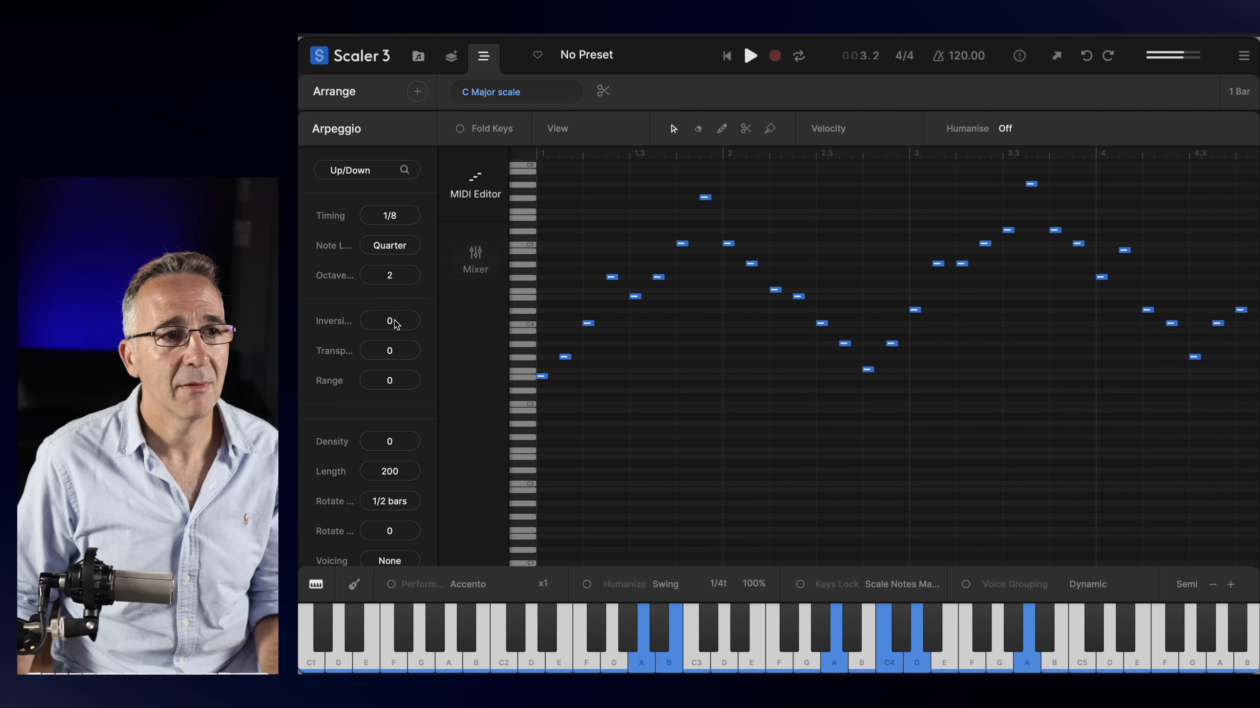
double_click(397, 276)
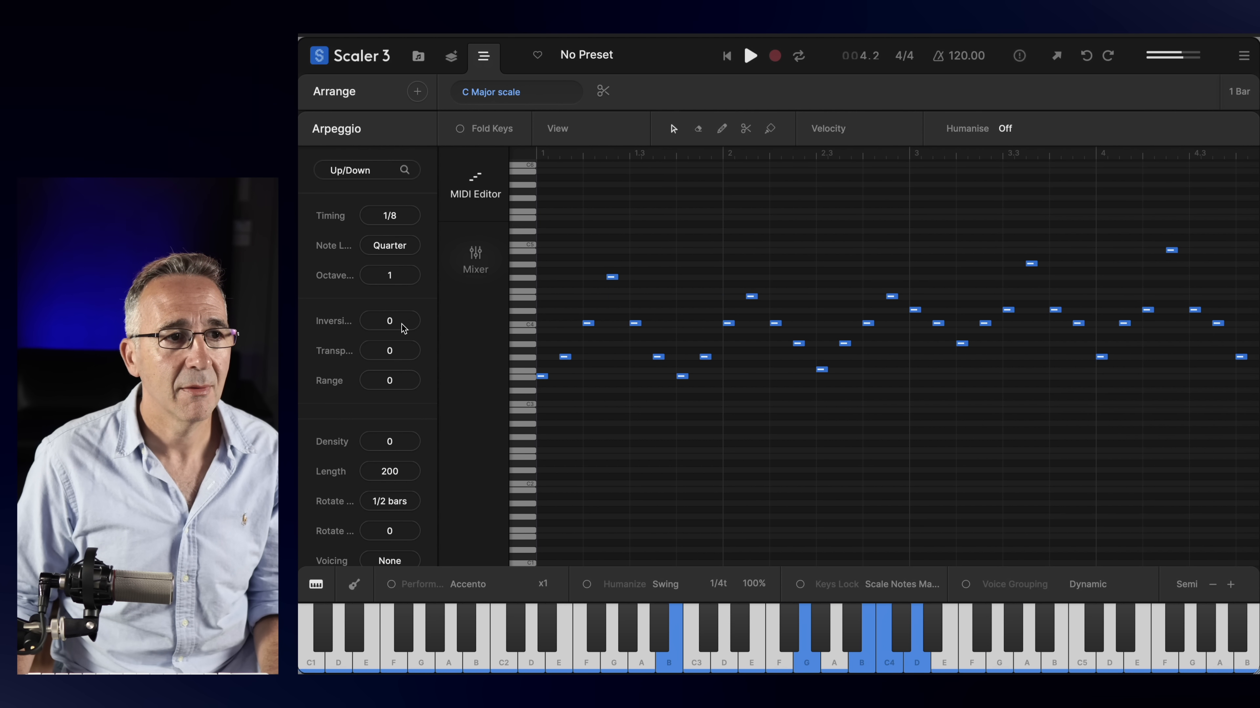
Step: Set the arpeggio's inversion to 2 and its range to -2
left_click_drag(395, 324, 398, 309)
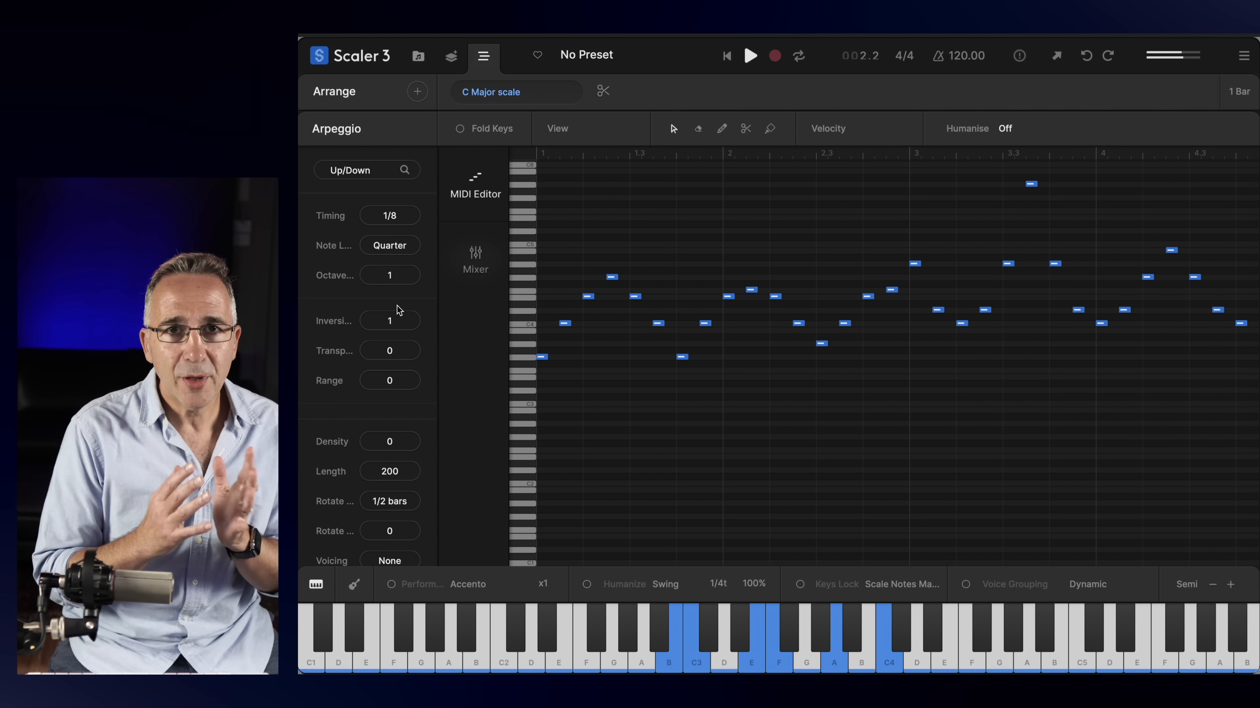
left_click_drag(390, 381, 394, 405)
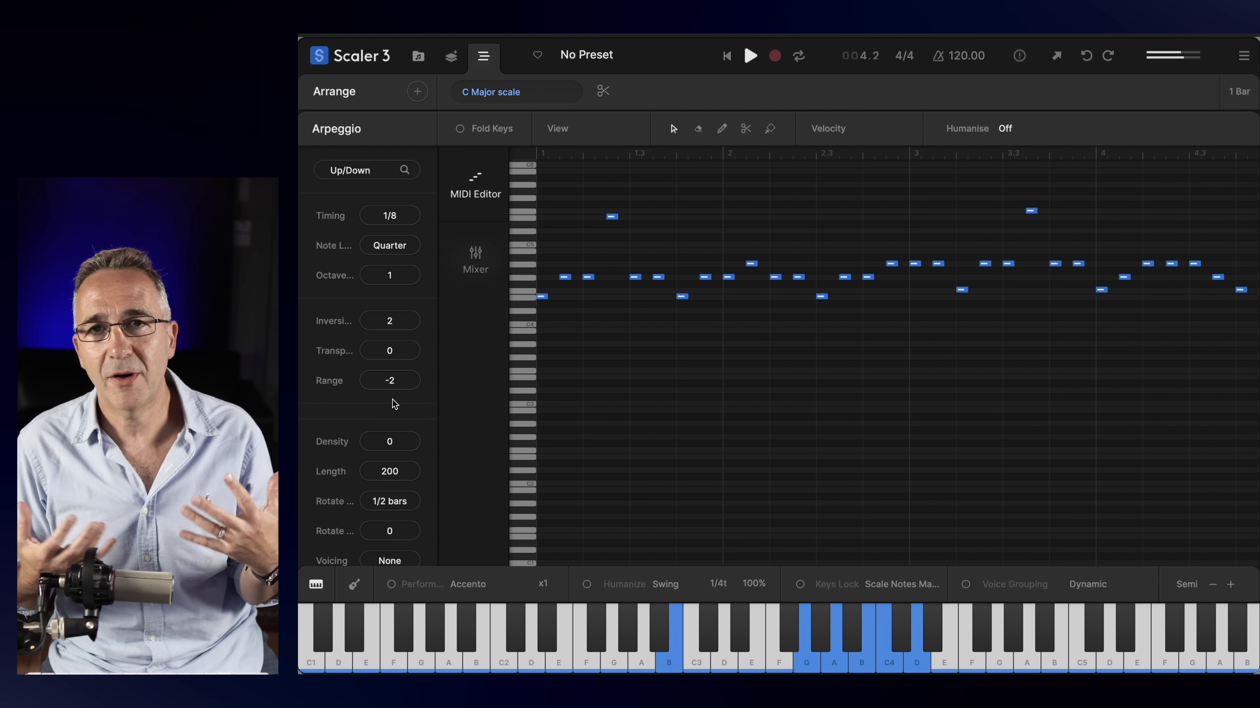